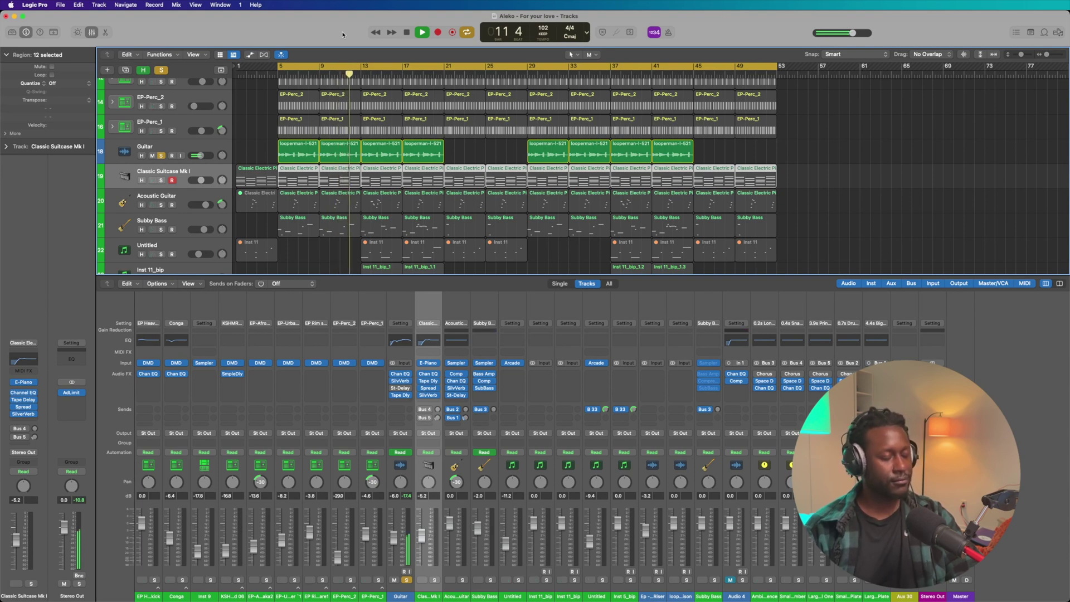
# Step: Stop playback, set the cycle range to bars 5 through 9, and select the Guitar region inside it
pyautogui.press('space')
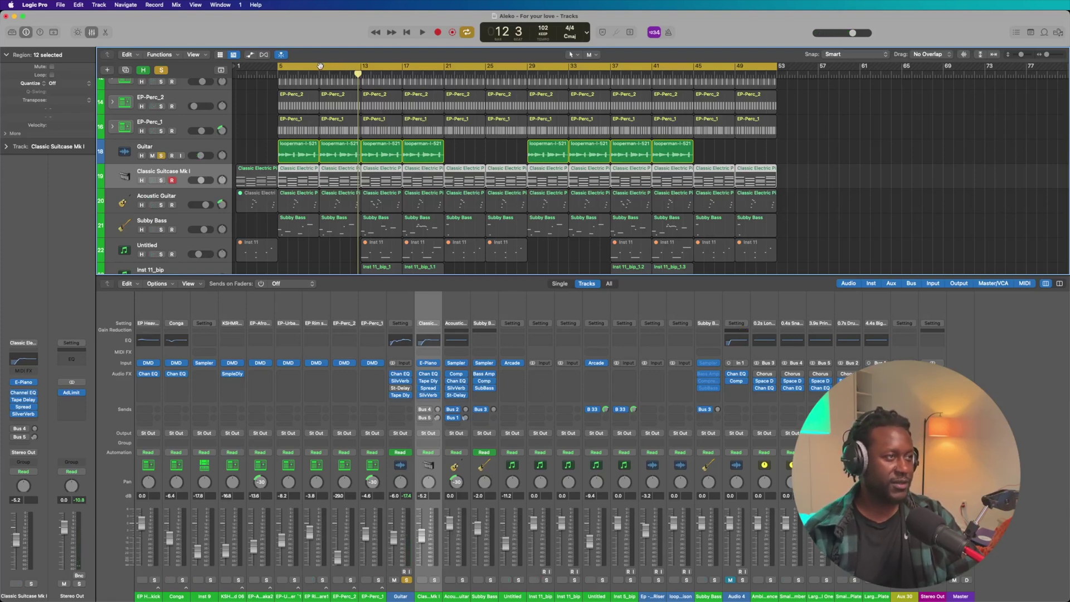
pyautogui.moveTo(321, 66); pyautogui.dragTo(279, 69)
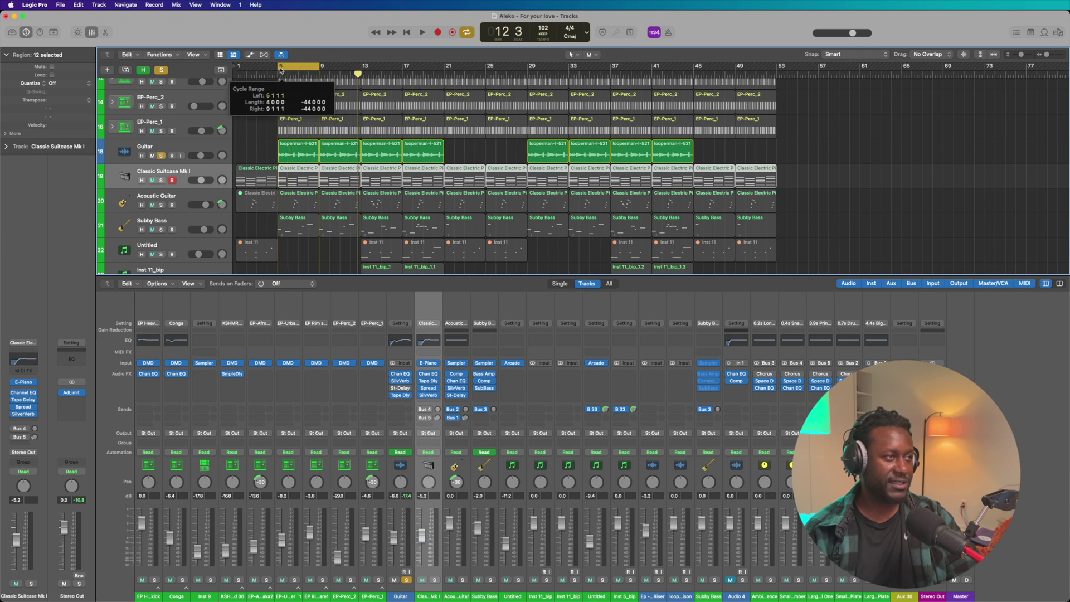
pyautogui.click(298, 154)
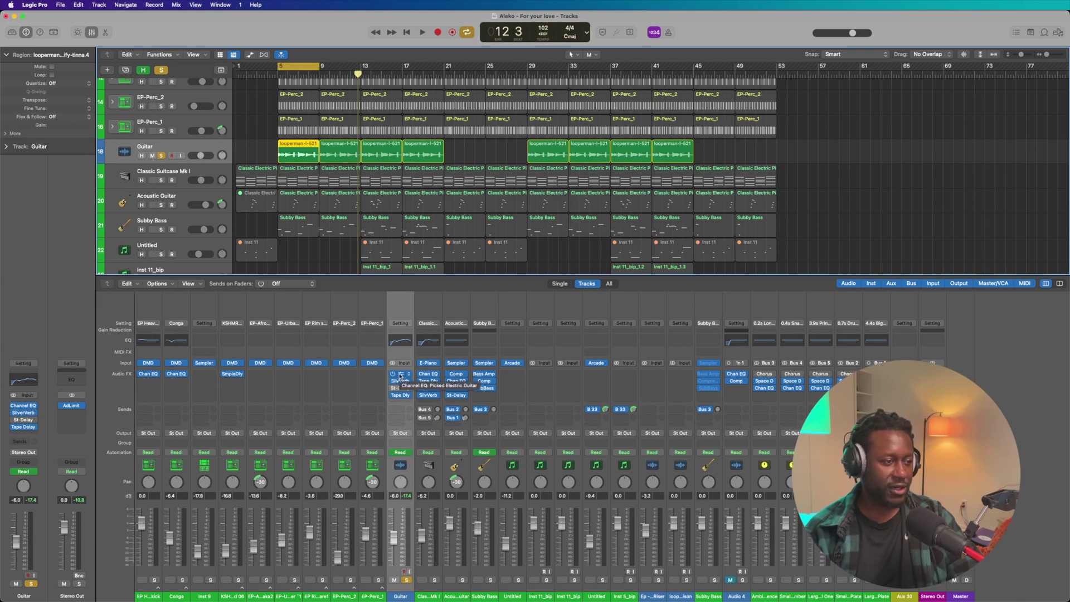
# Step: Bypass the Guitar channel's Channel EQ, SilverVerb and Tape Delay, clear its St-Delay slot, and play the dry loop
pyautogui.moveTo(400, 388); pyautogui.dragTo(397, 375)
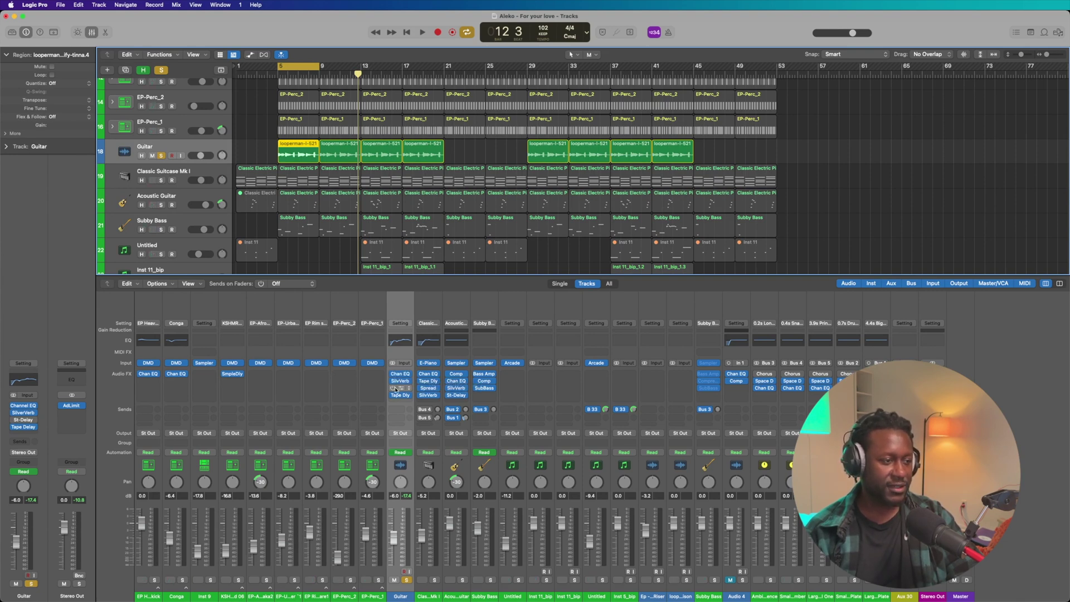
pyautogui.click(393, 374)
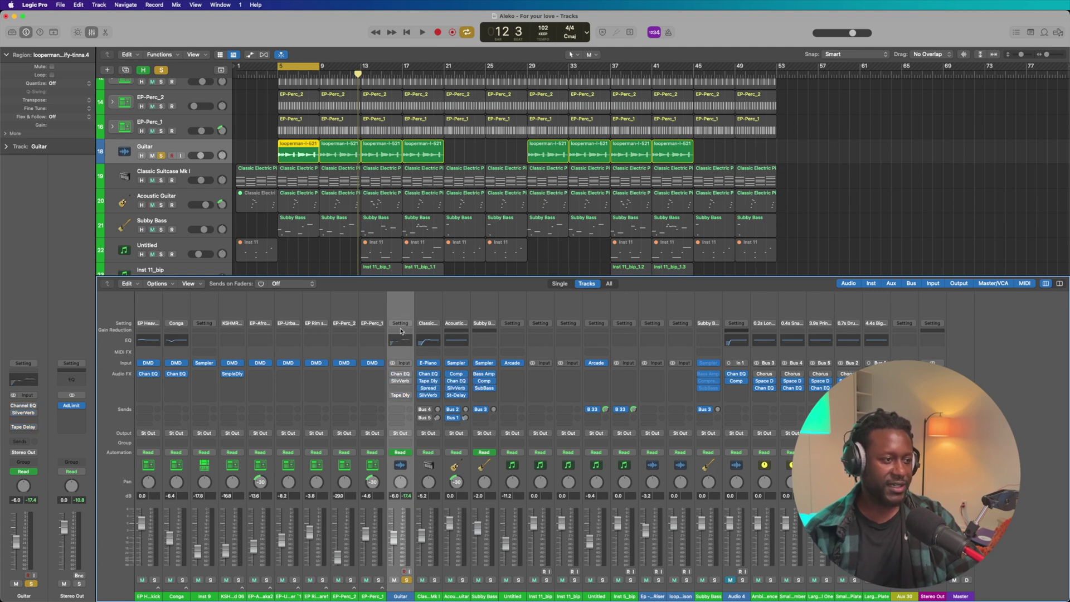
pyautogui.press('space')
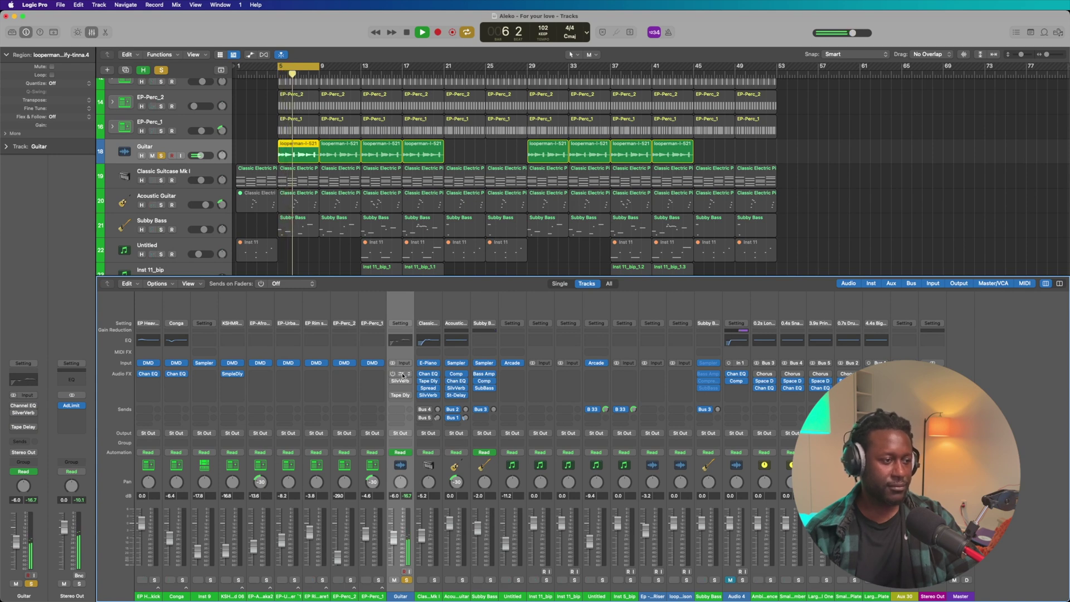
# Step: Open the Guitar channel's Channel EQ with the Picked Electric Guitar preset, turn it on, and audition the loop
pyautogui.click(402, 374)
pyautogui.moveTo(406, 122); pyautogui.dragTo(521, 92)
pyautogui.press('space')
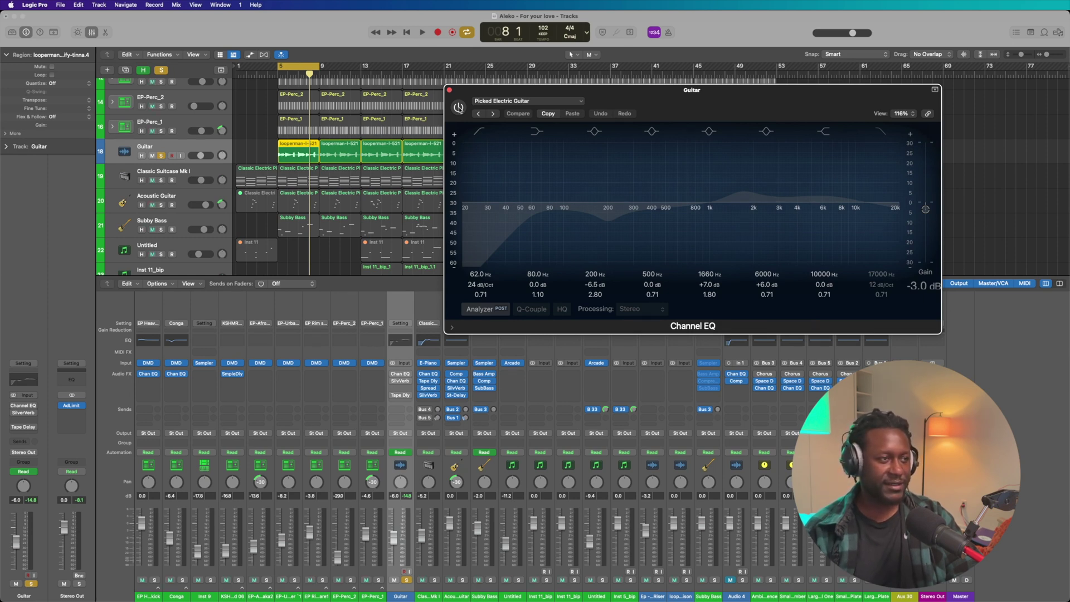
pyautogui.click(459, 108)
pyautogui.press('space')
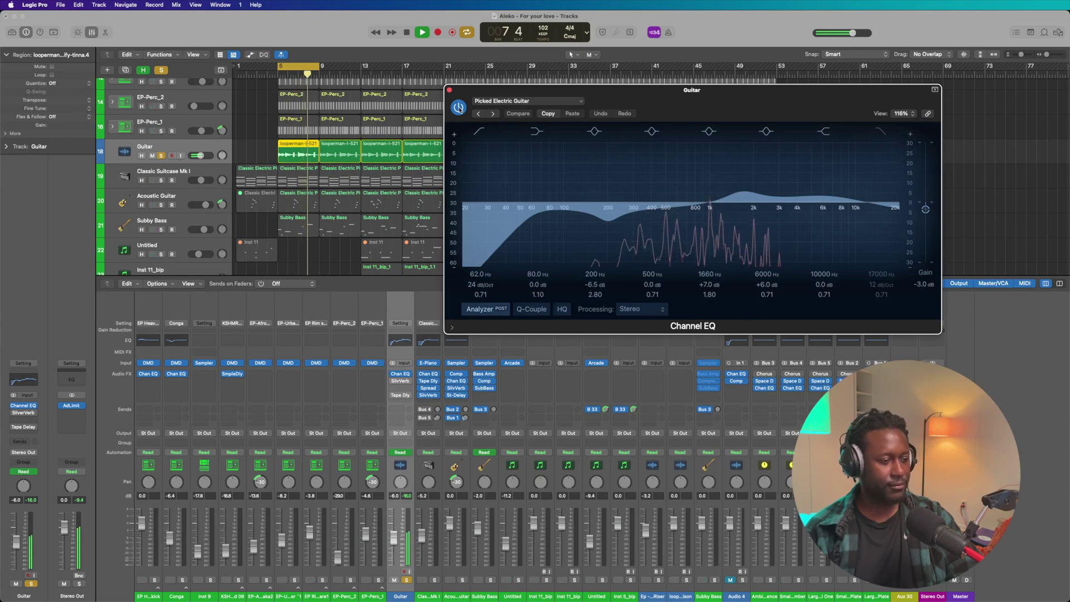
pyautogui.press('space')
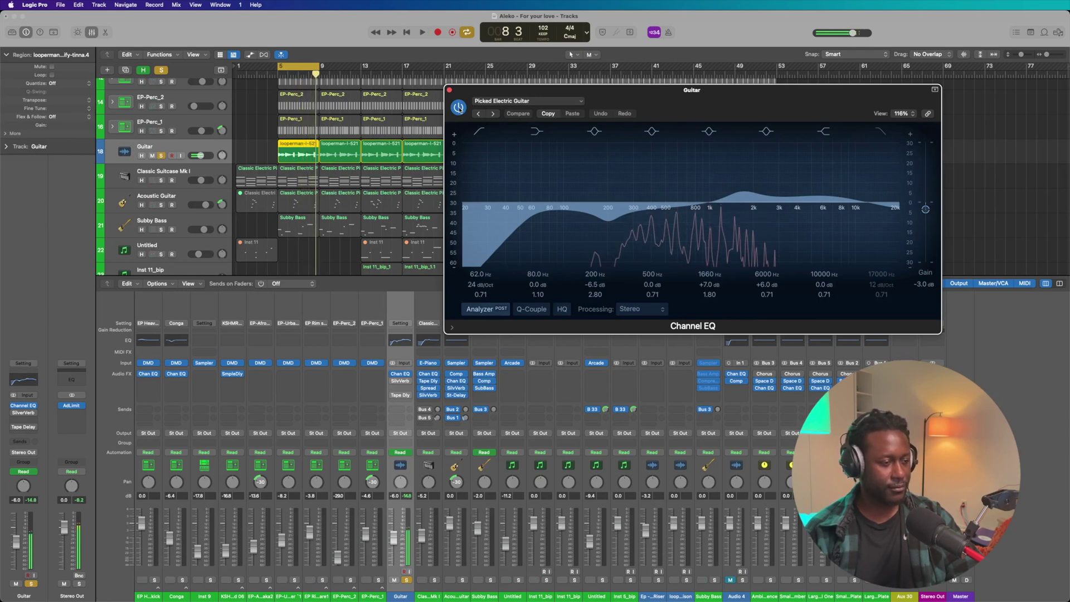
# Step: Open SilverVerb on the Guitar channel, turn it on, and audition the loop with the reverb
pyautogui.click(401, 381)
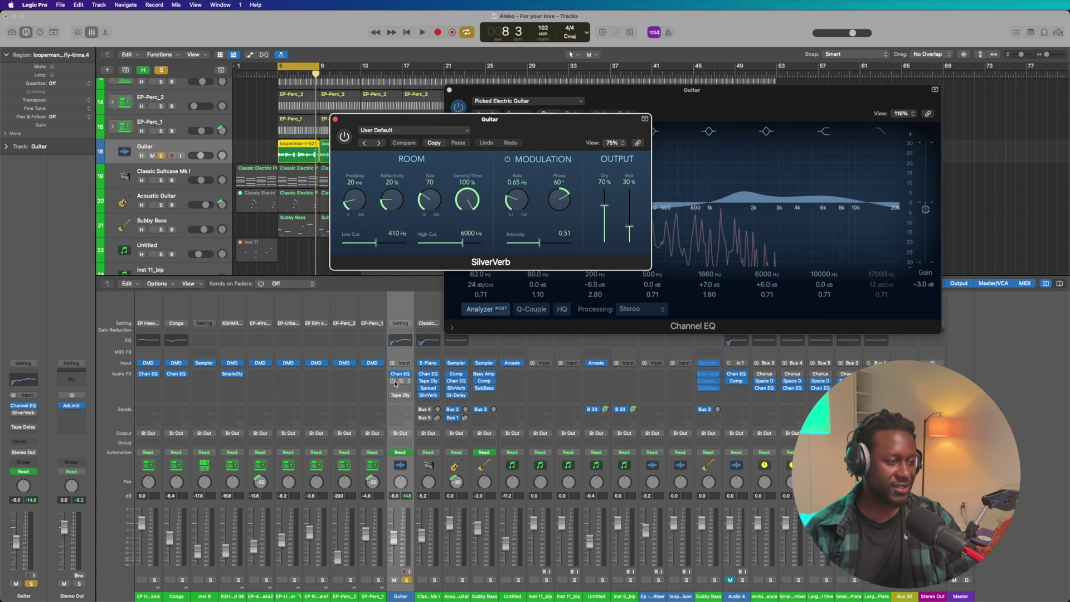
pyautogui.press('space')
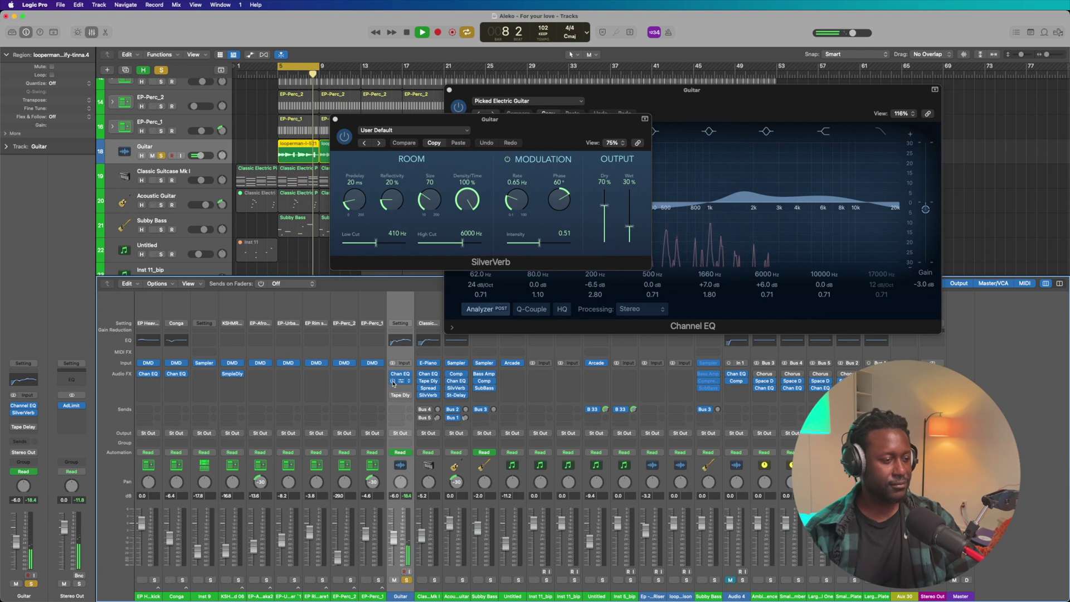
pyautogui.press('space')
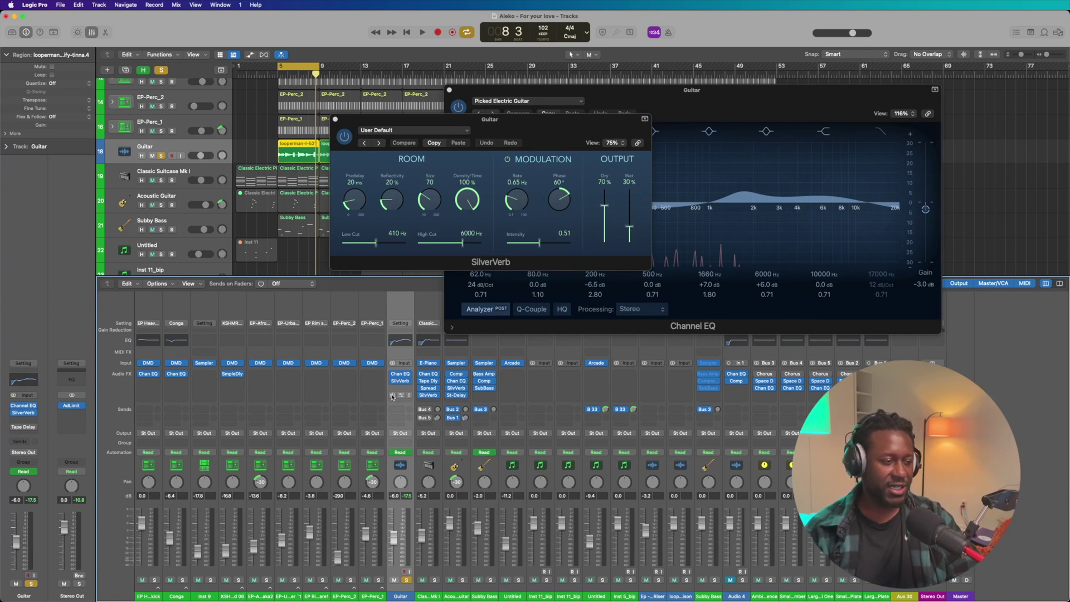
# Step: Turn on the Guitar channel's Tape Delay and audition the full chain, ending with both plug-in windows closed
pyautogui.press('space')
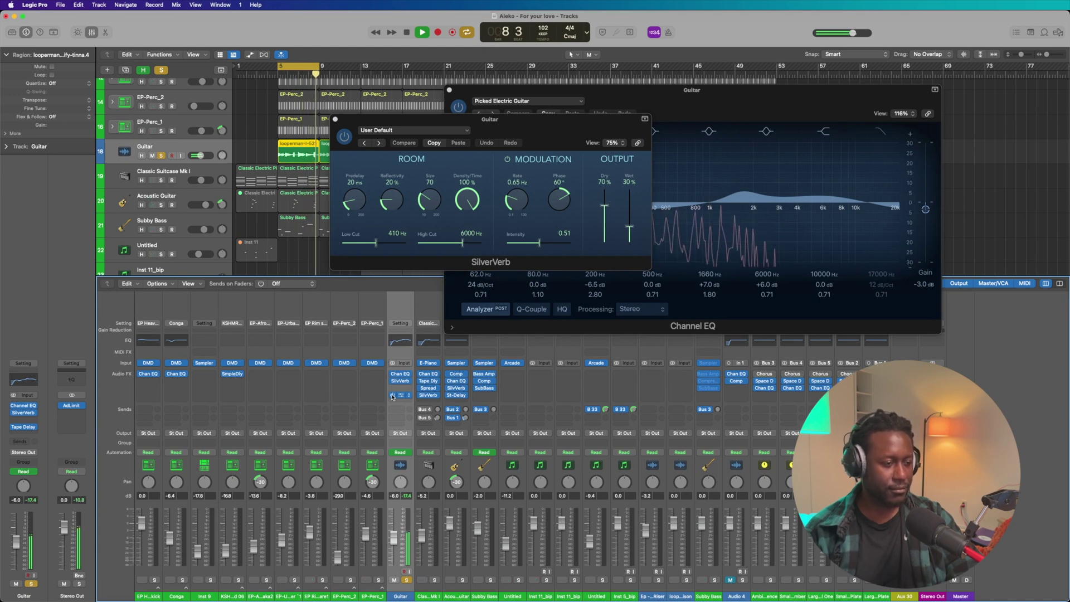
pyautogui.press('space')
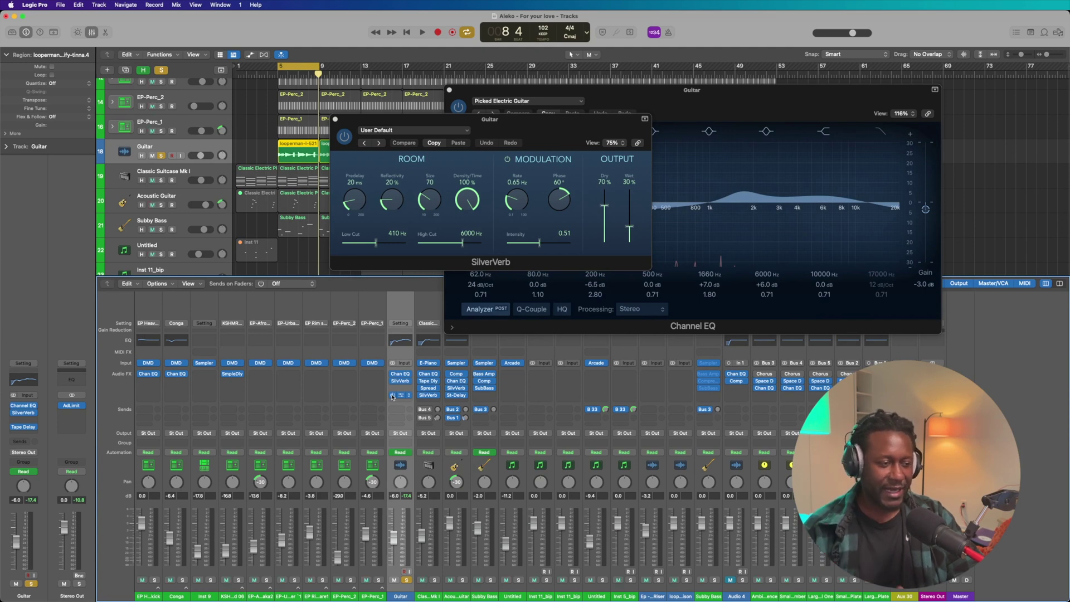
pyautogui.press('space')
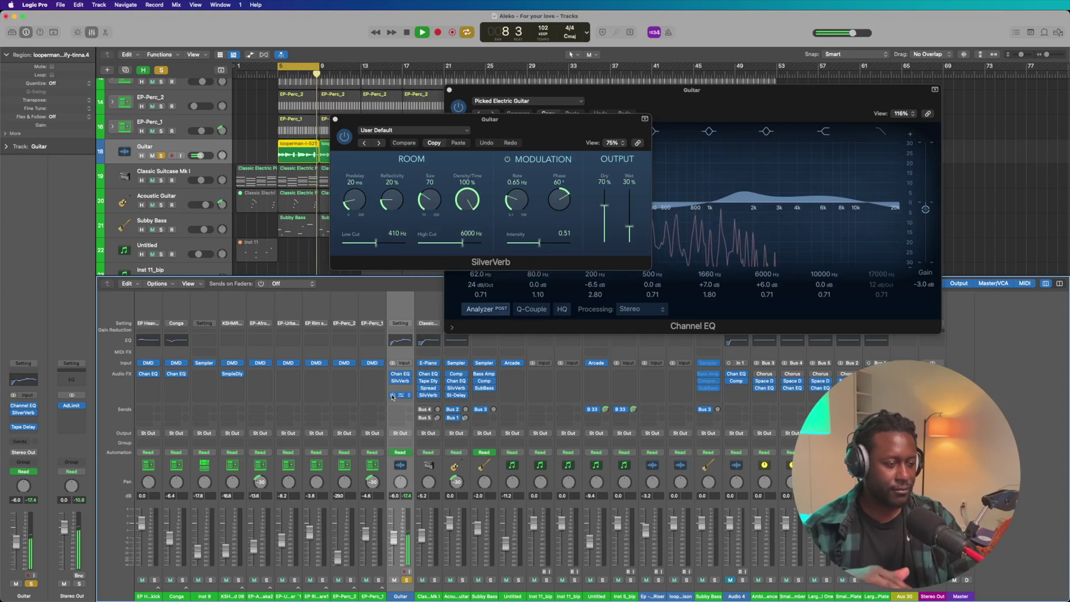
pyautogui.press('space')
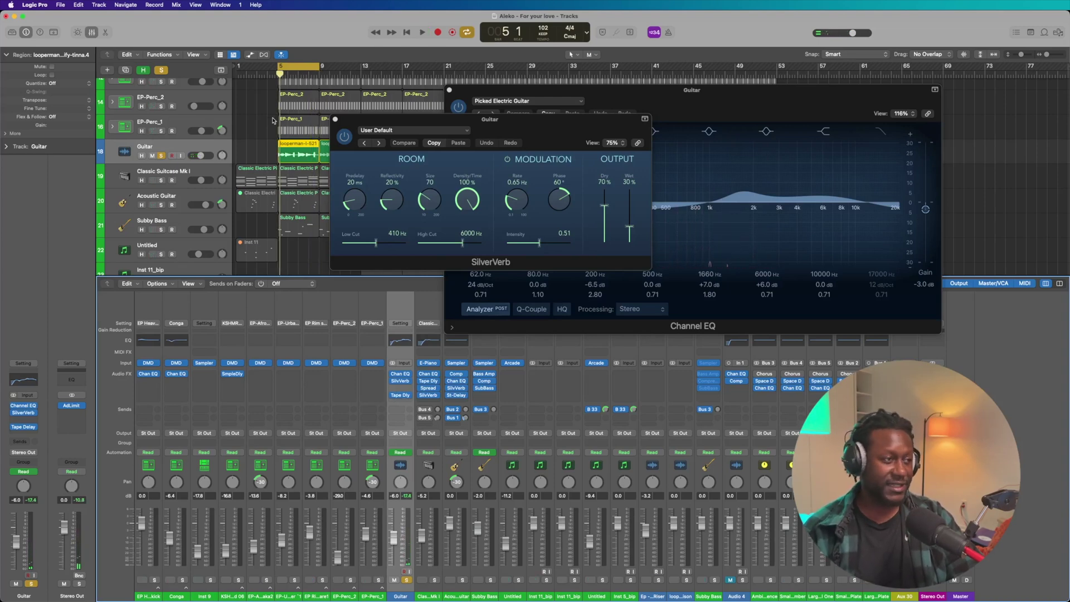
pyautogui.click(334, 118)
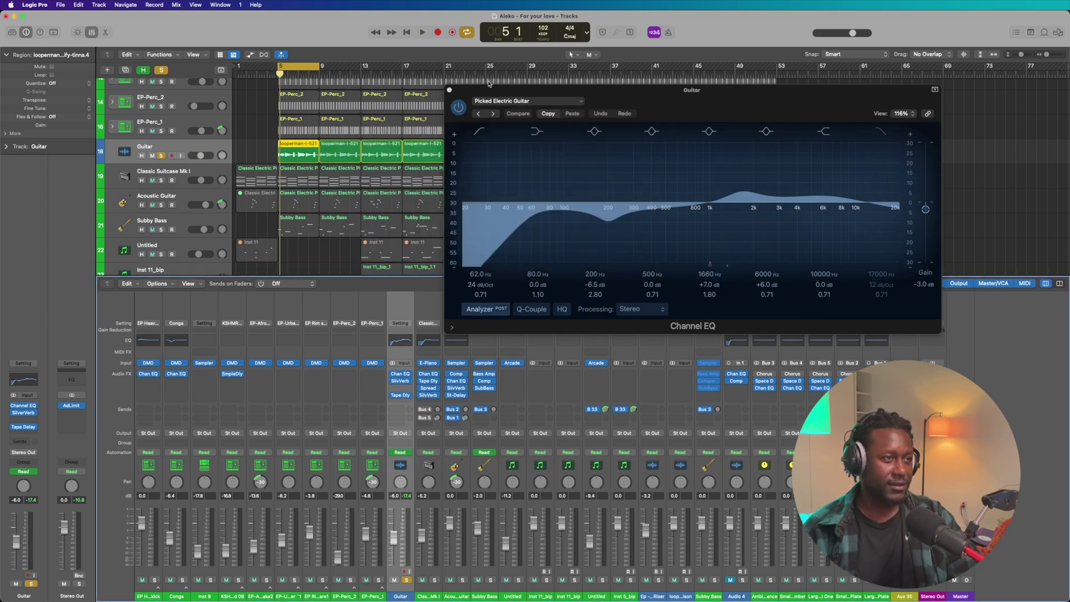
pyautogui.click(450, 91)
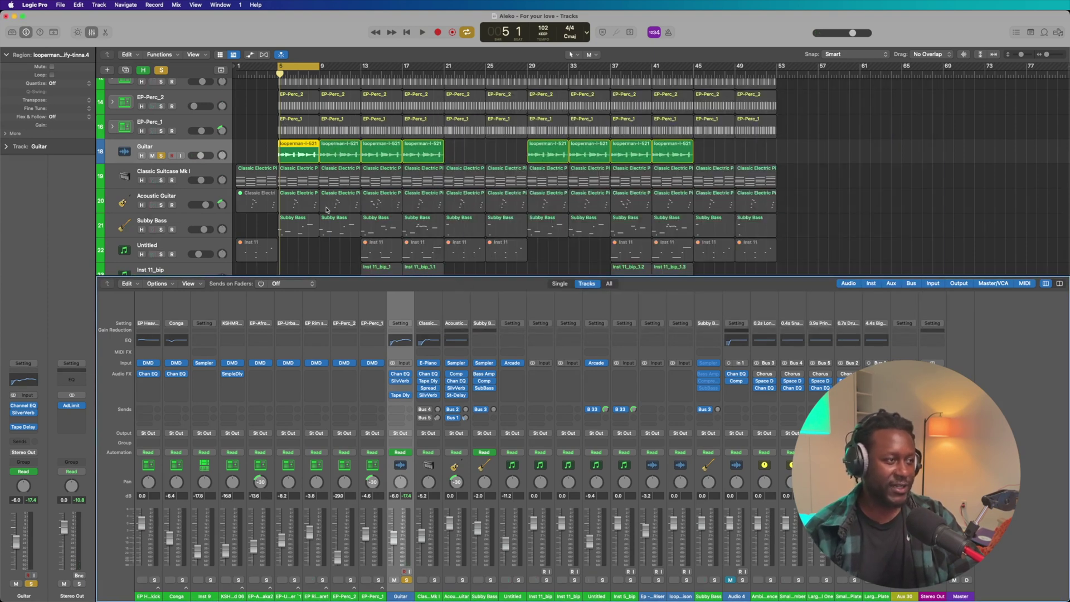
# Step: Switch the solo from the Guitar track to the Classic Suitcase Mk I track
pyautogui.scroll(2, 327, 209)
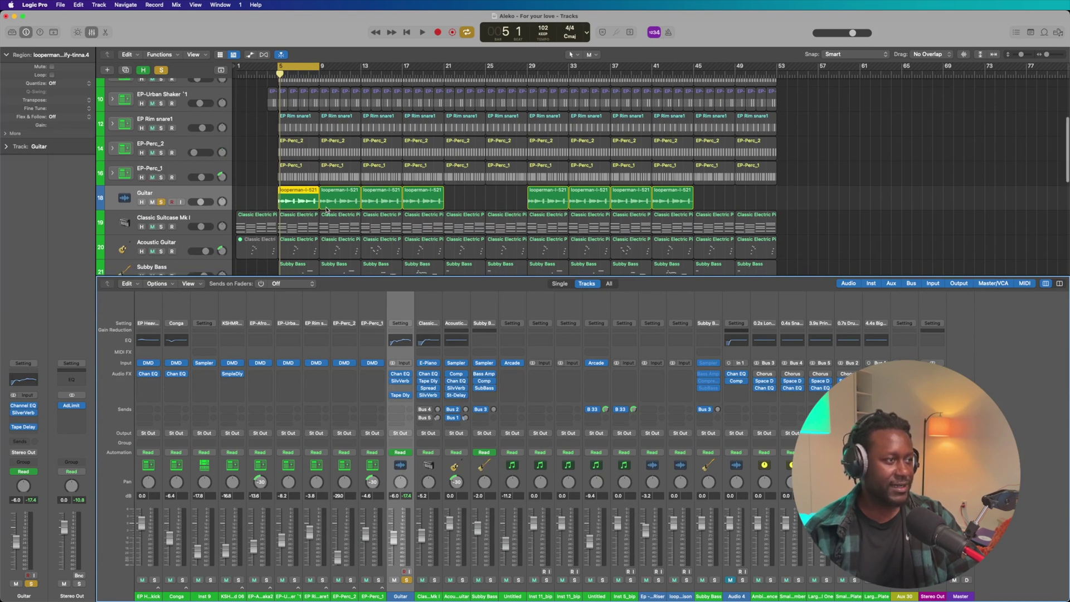
pyautogui.scroll(-2, 326, 209)
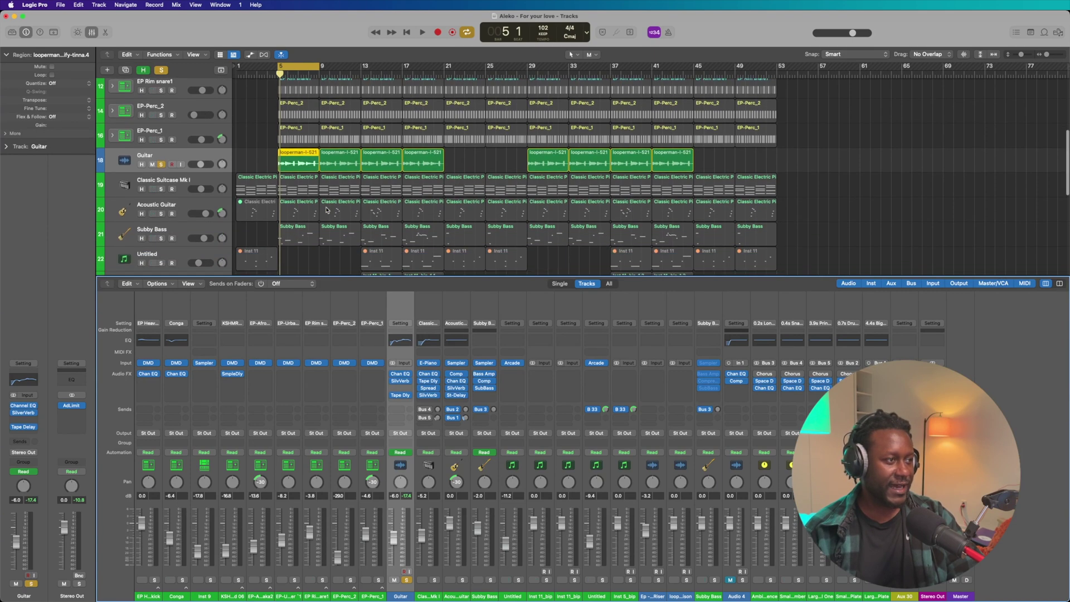
pyautogui.click(161, 189)
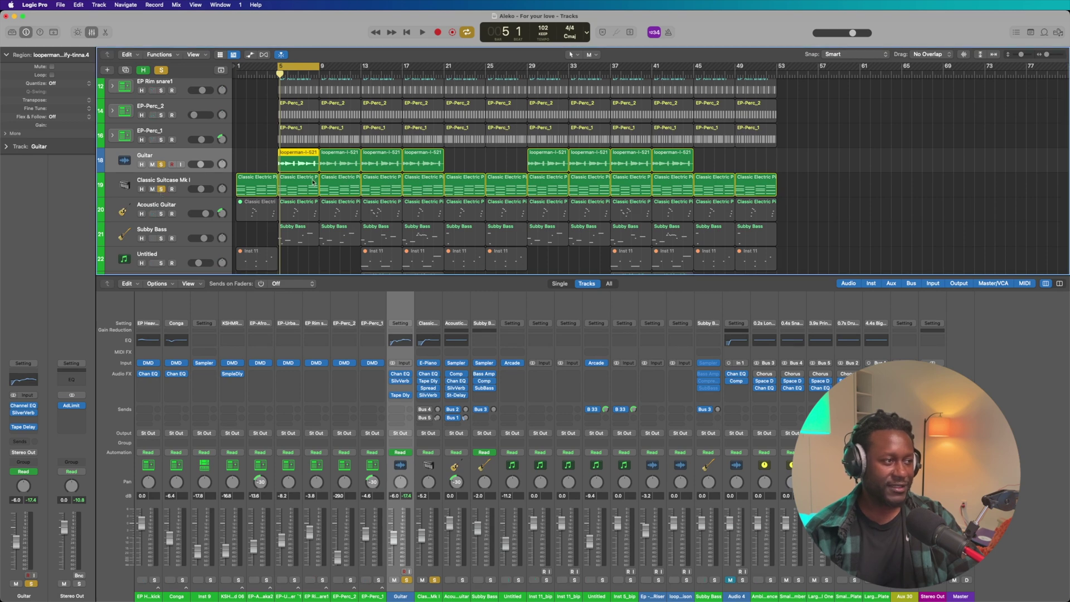
pyautogui.press('super+Right')
pyautogui.press('super+Right')
pyautogui.press('super+Right')
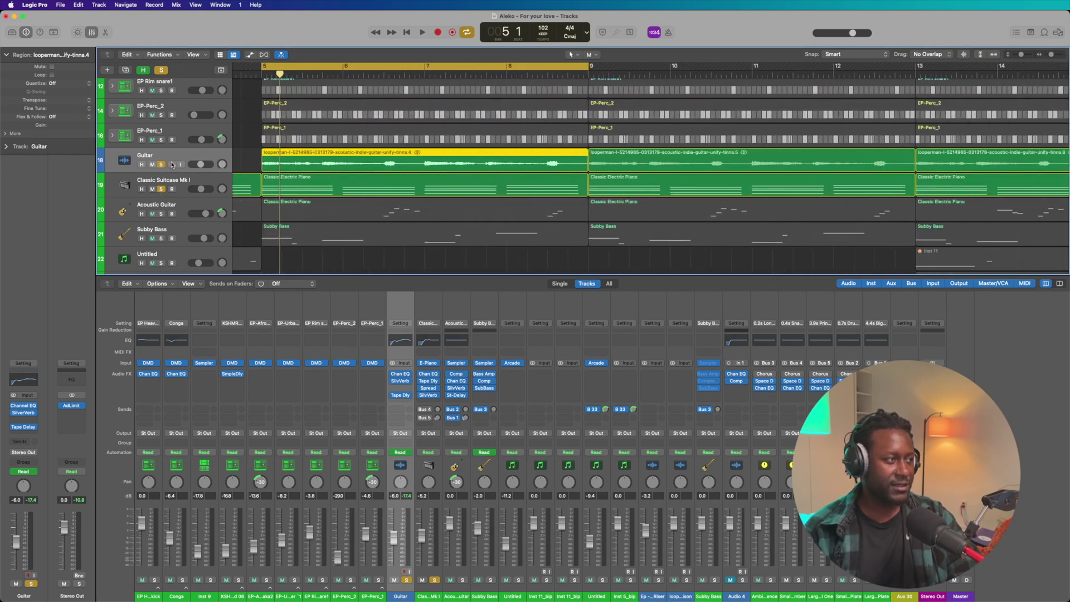
pyautogui.click(161, 164)
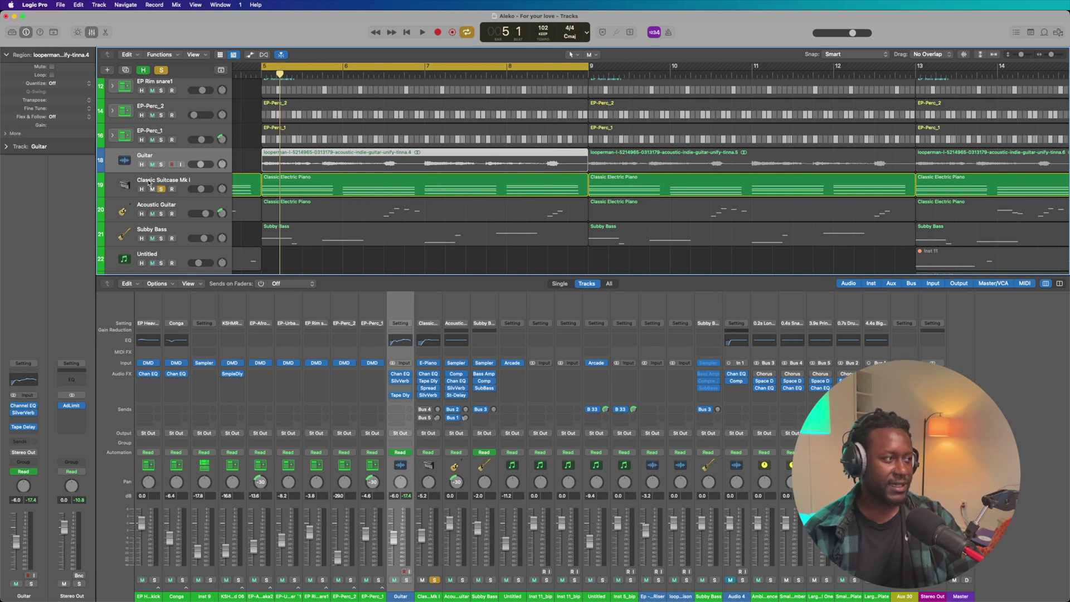
# Step: Select the Classic Electric Piano region at bar 5 and audition it soloed with all its effects on
pyautogui.click(119, 197)
pyautogui.press('super+Left')
pyautogui.press('super+Left')
pyautogui.click(297, 195)
pyautogui.press('space')
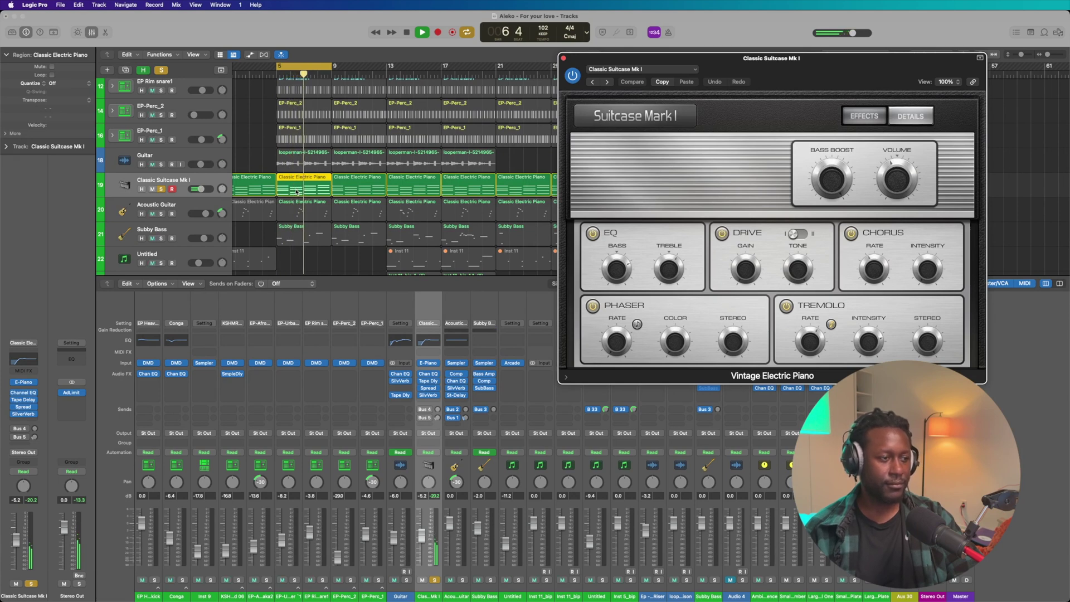
pyautogui.click(217, 181)
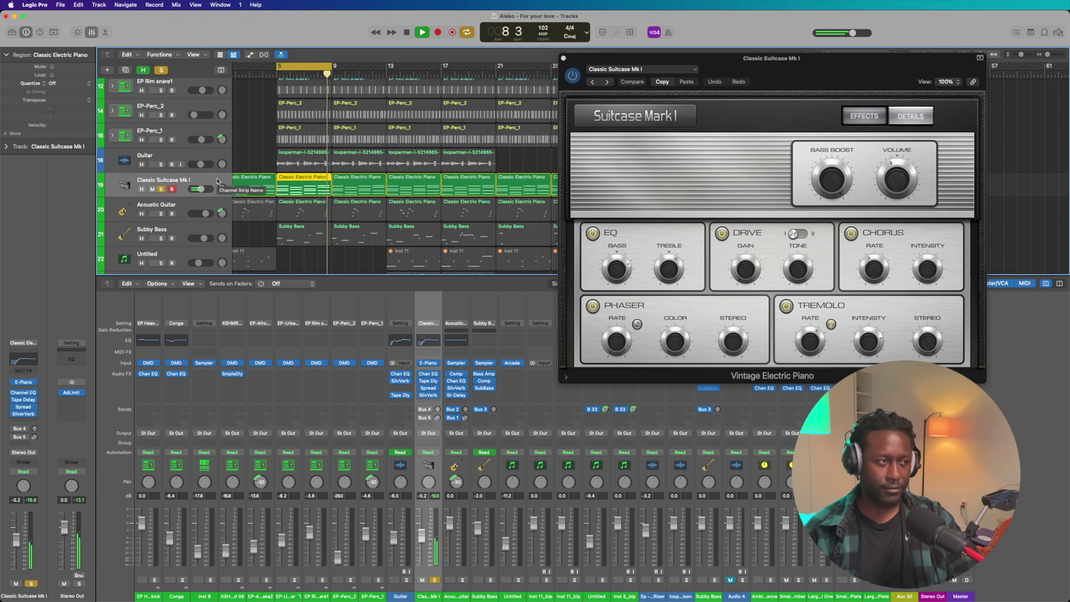
pyautogui.press('space')
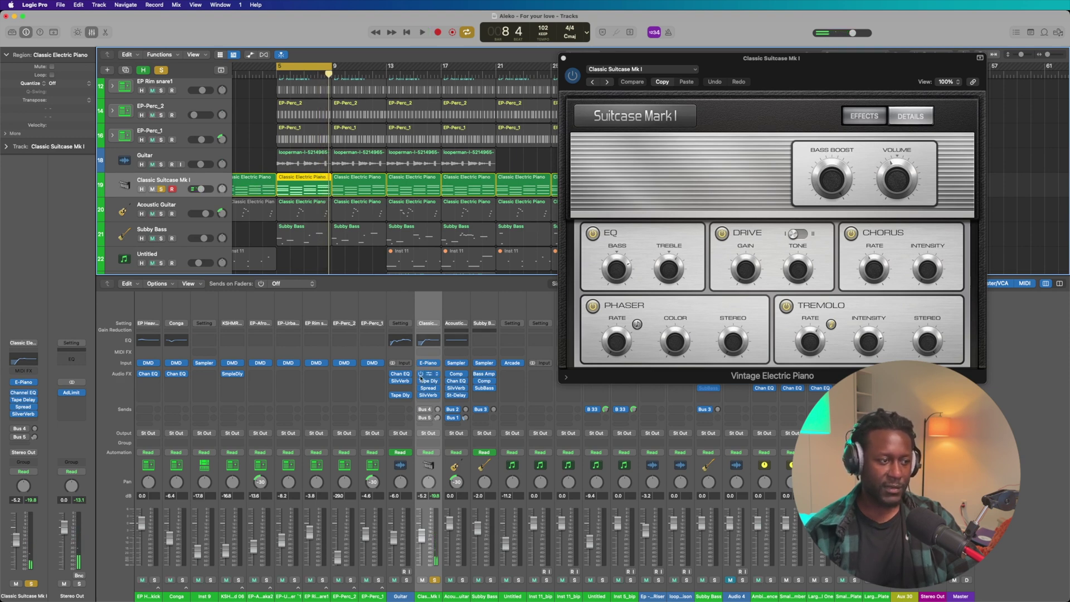
# Step: Bypass Channel EQ, Tape Delay, Spread and SilverVerb on the Classic Suitcase Mk I channel and play the dry loop
pyautogui.click(421, 374)
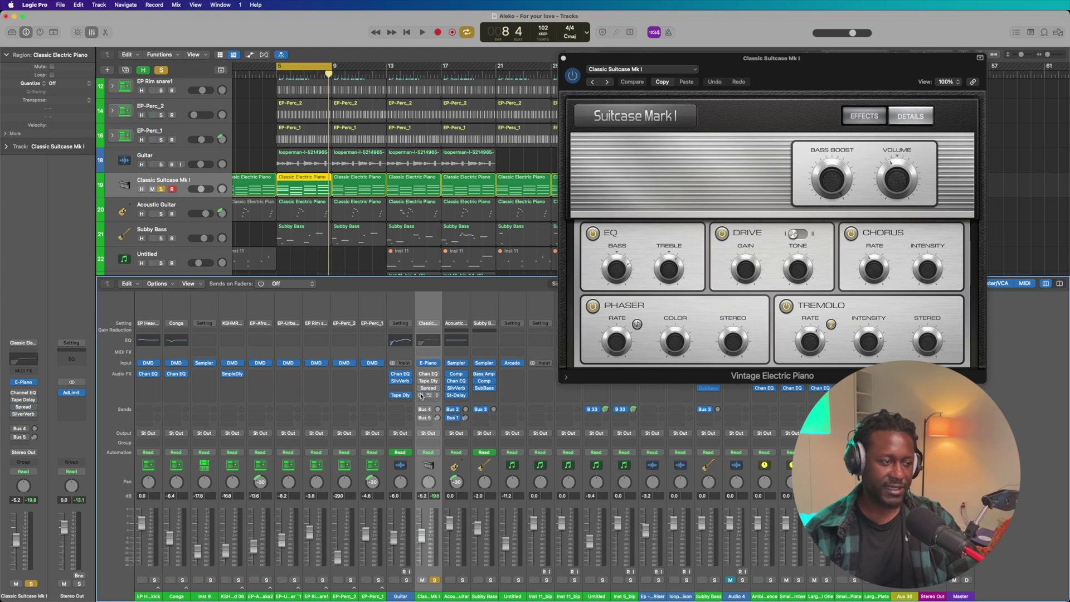
pyautogui.press('space')
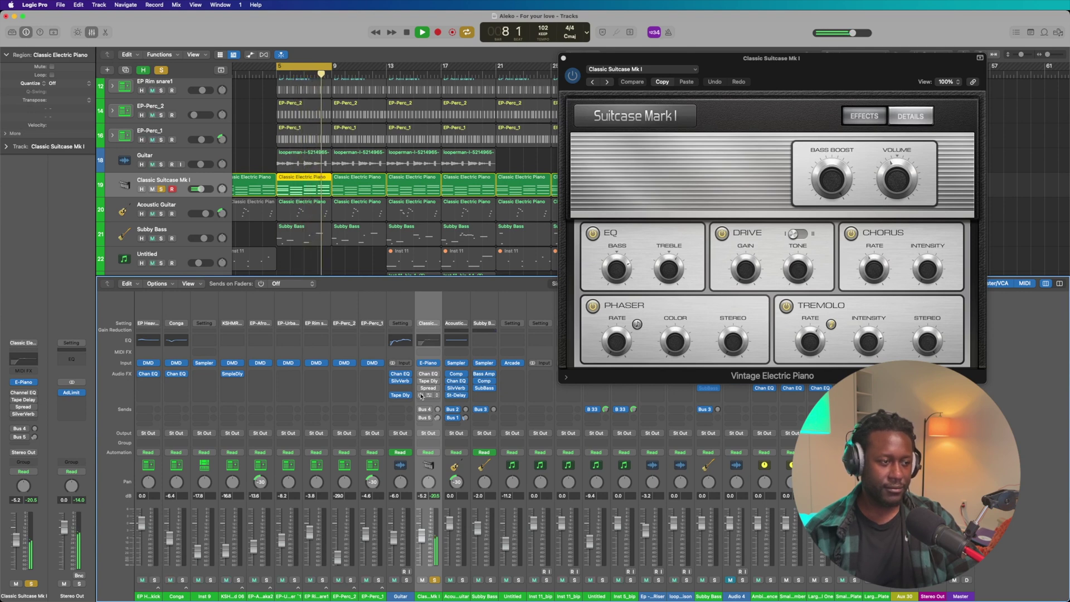
pyautogui.press('space')
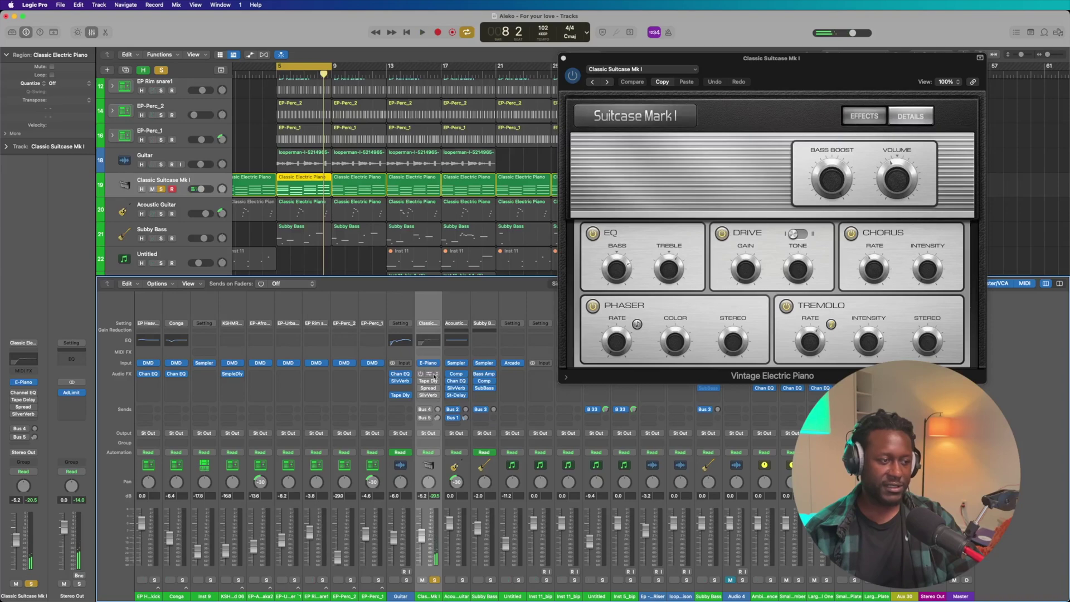
# Step: Open the Classic Suitcase Mk I channel's Channel EQ, turn it on, and audition the loop with the EQ
pyautogui.click(428, 375)
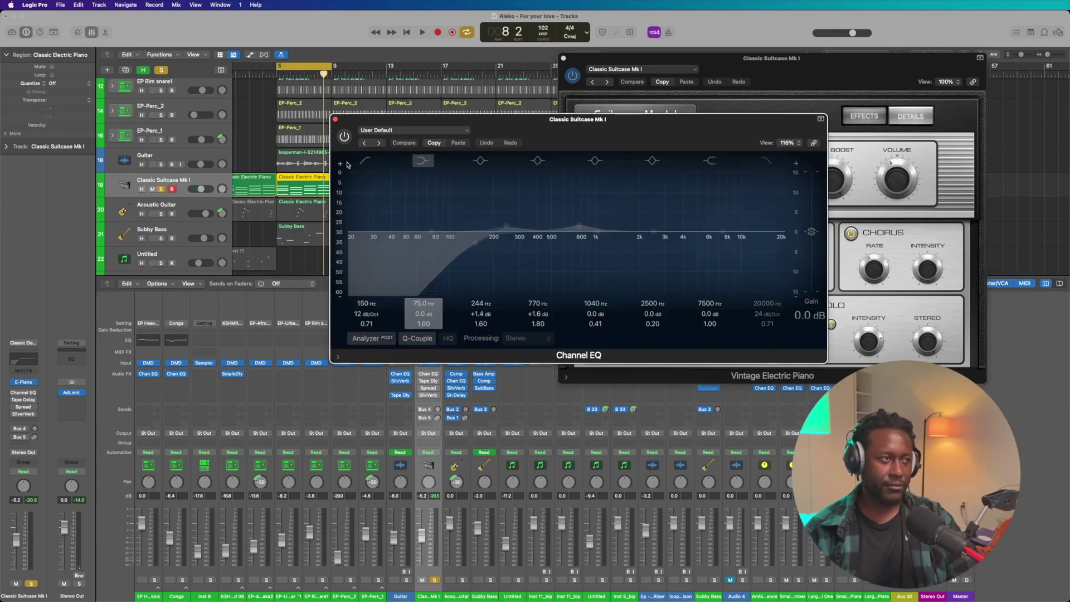
pyautogui.click(343, 137)
pyautogui.moveTo(413, 122); pyautogui.dragTo(558, 91)
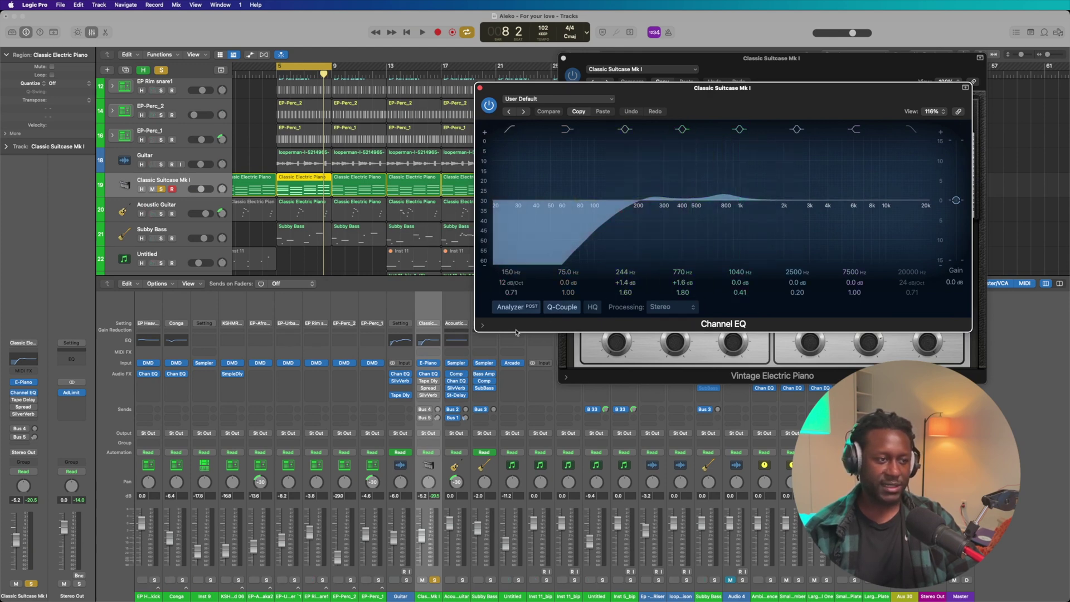
pyautogui.press('space')
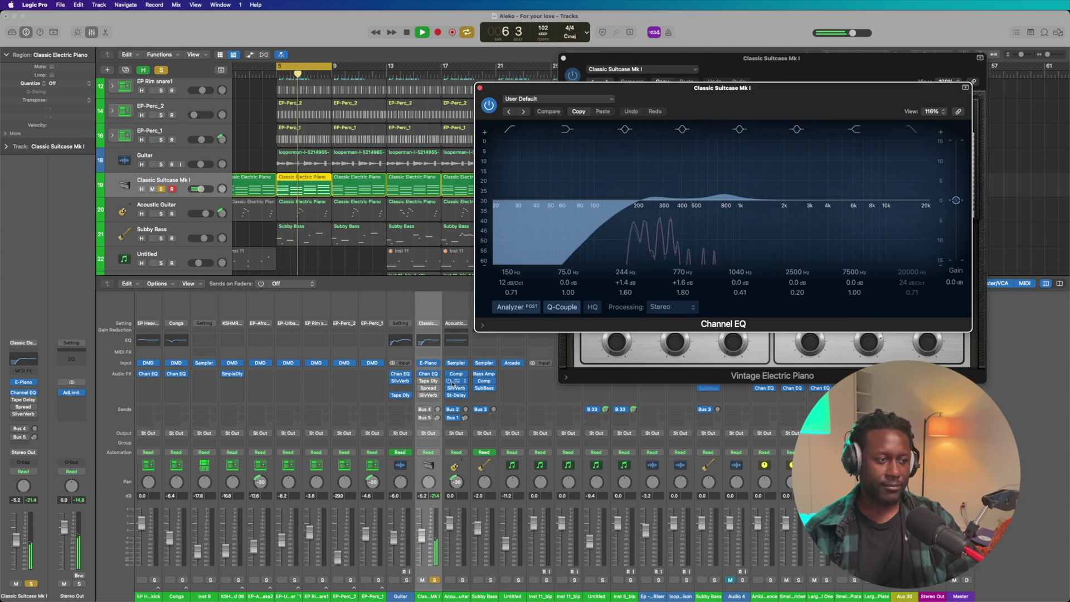
pyautogui.press('space')
# Step: Turn on Tape Delay on the Classic Suitcase Mk I channel and audition the loop with the delay
pyautogui.click(422, 383)
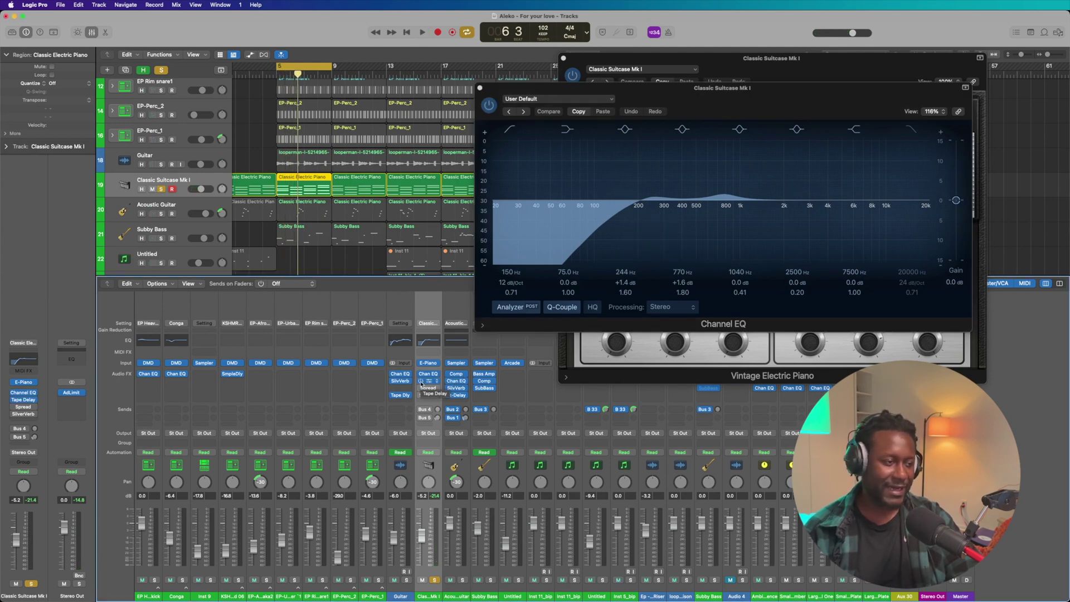
pyautogui.press('space')
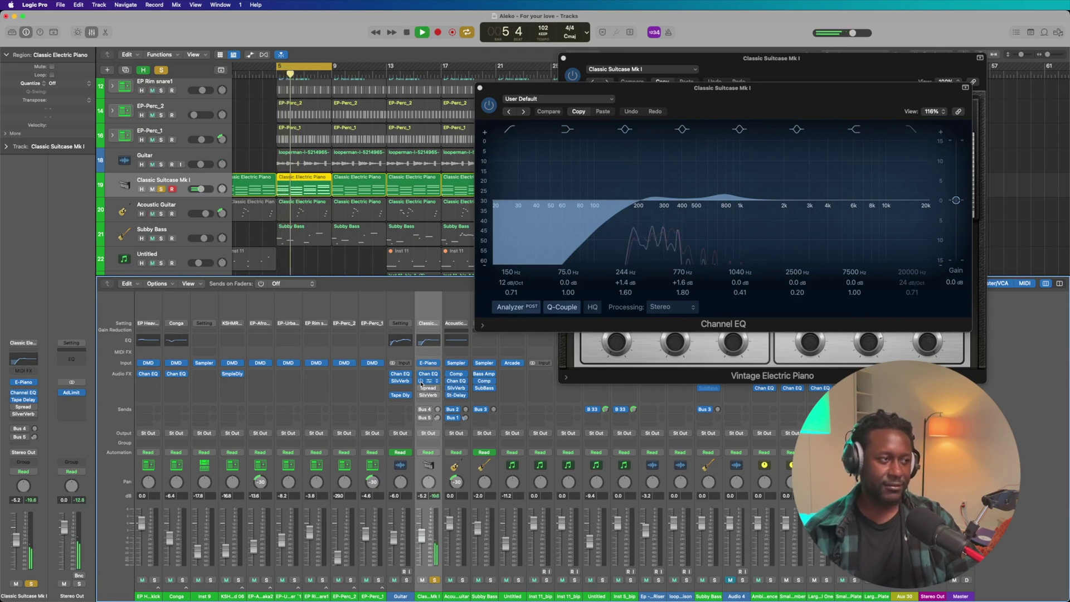
pyautogui.press('space')
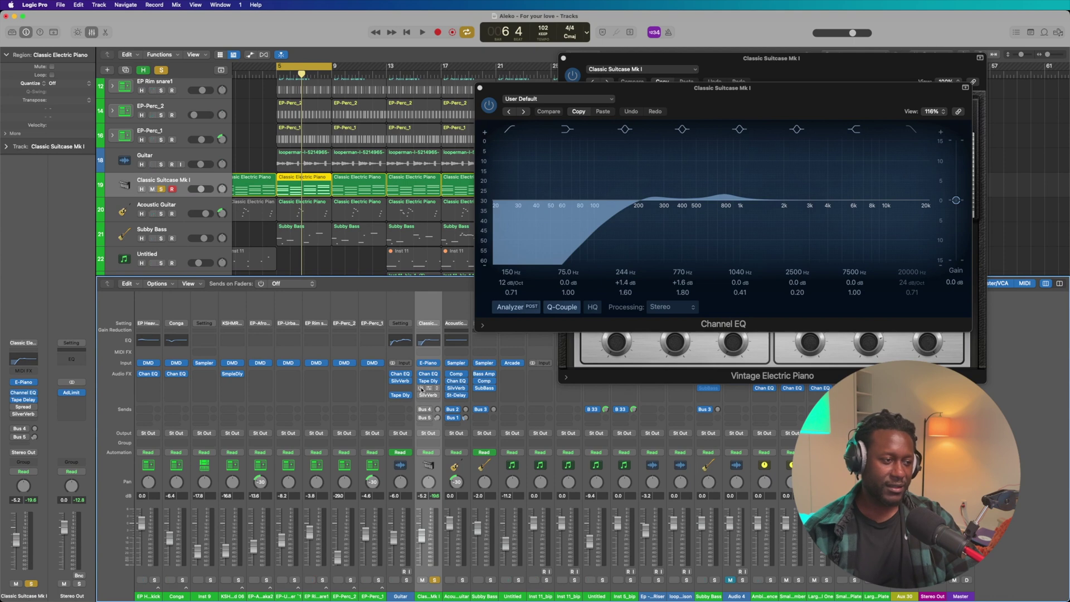
# Step: Open Stereo Spread on the Classic Suitcase Mk I channel, turn it on, and audition the loop with the widening
pyautogui.click(428, 388)
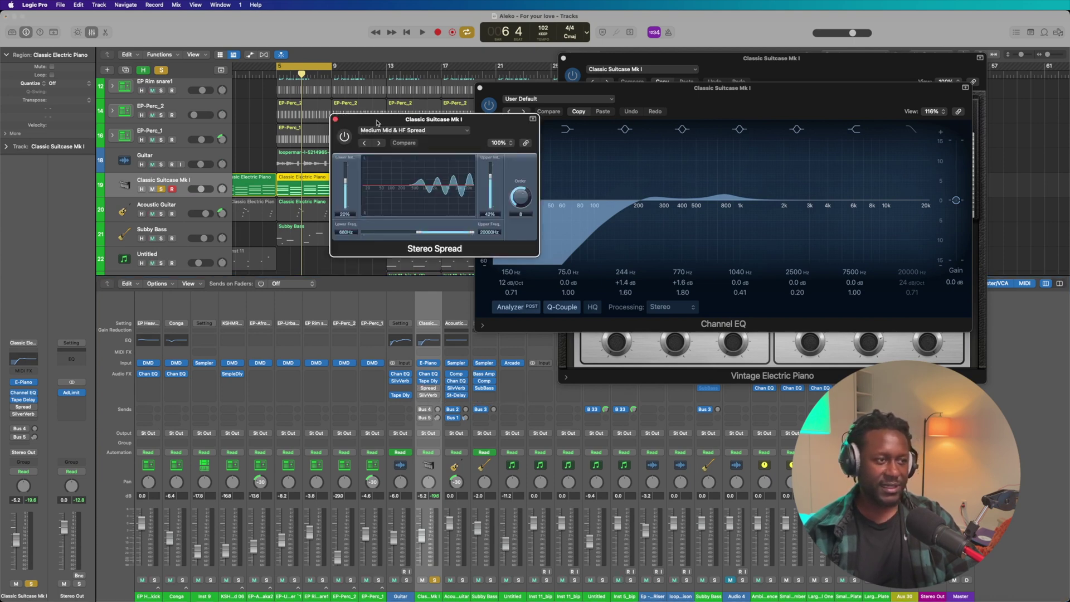
pyautogui.moveTo(376, 122); pyautogui.dragTo(456, 101)
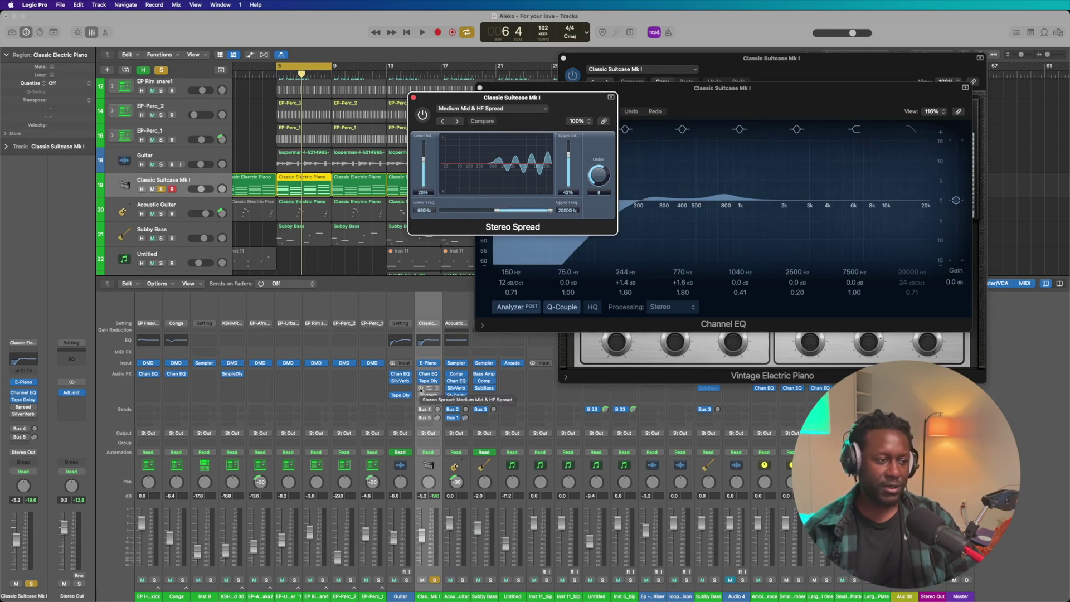
pyautogui.press('space')
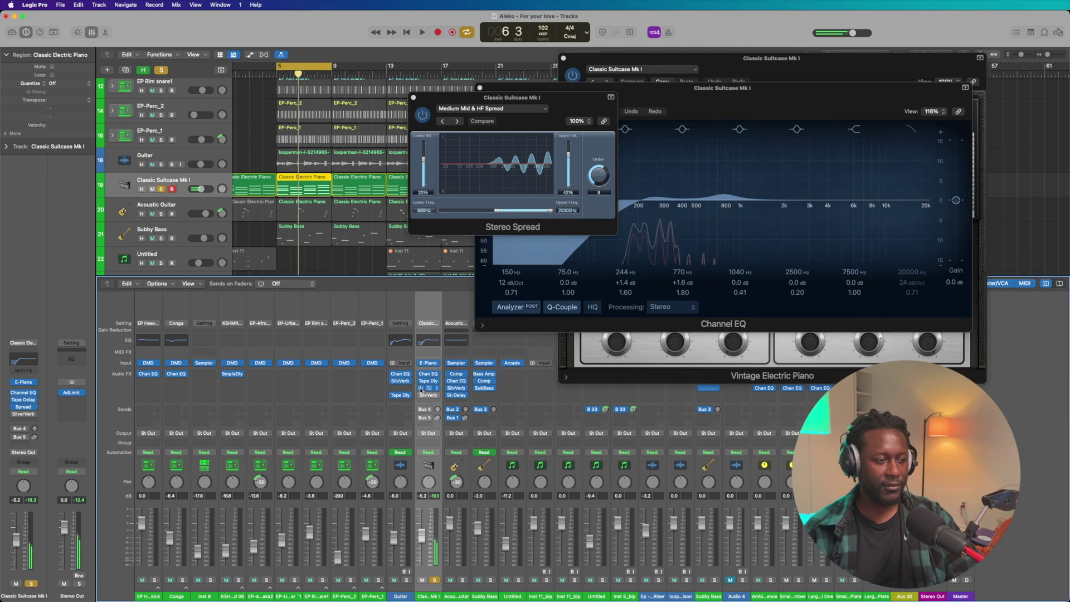
# Step: Open SilverVerb on the Classic Suitcase Mk I channel, turn it on, audition the loop with reverb, and close its window
pyautogui.click(429, 395)
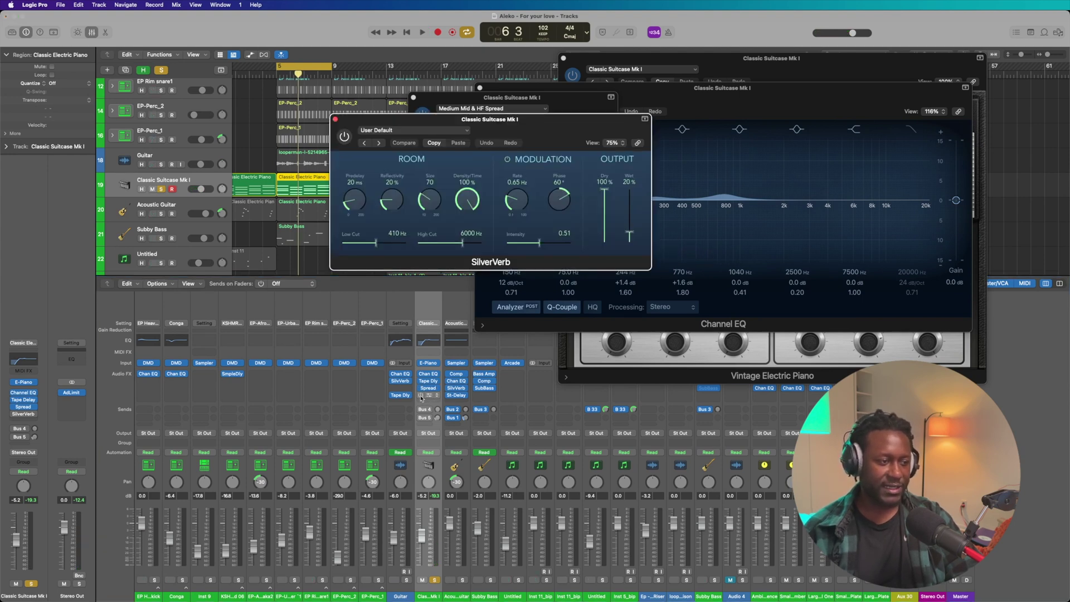
pyautogui.press('space')
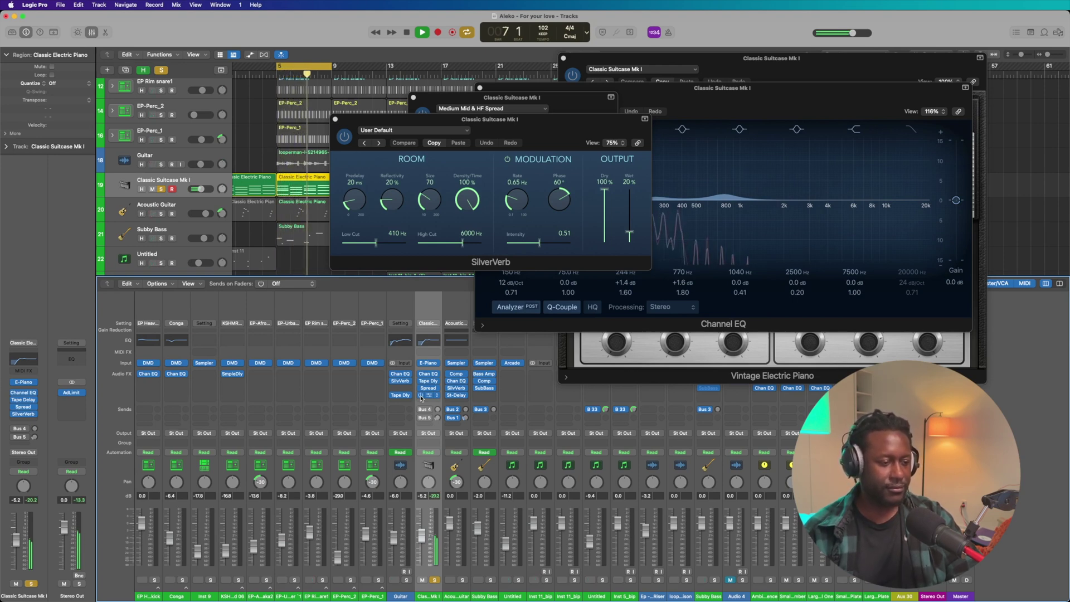
pyautogui.click(335, 119)
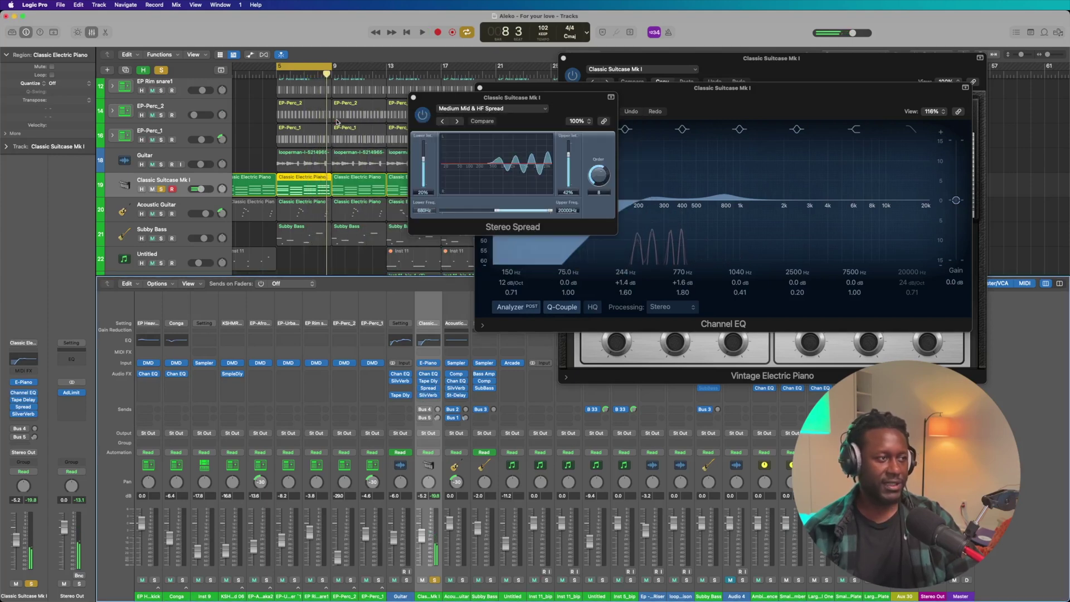
# Step: Solo the Acoustic Guitar track alongside the electric piano and play the loop from bar 5
pyautogui.scroll(-3, 300, 189)
pyautogui.click(171, 168)
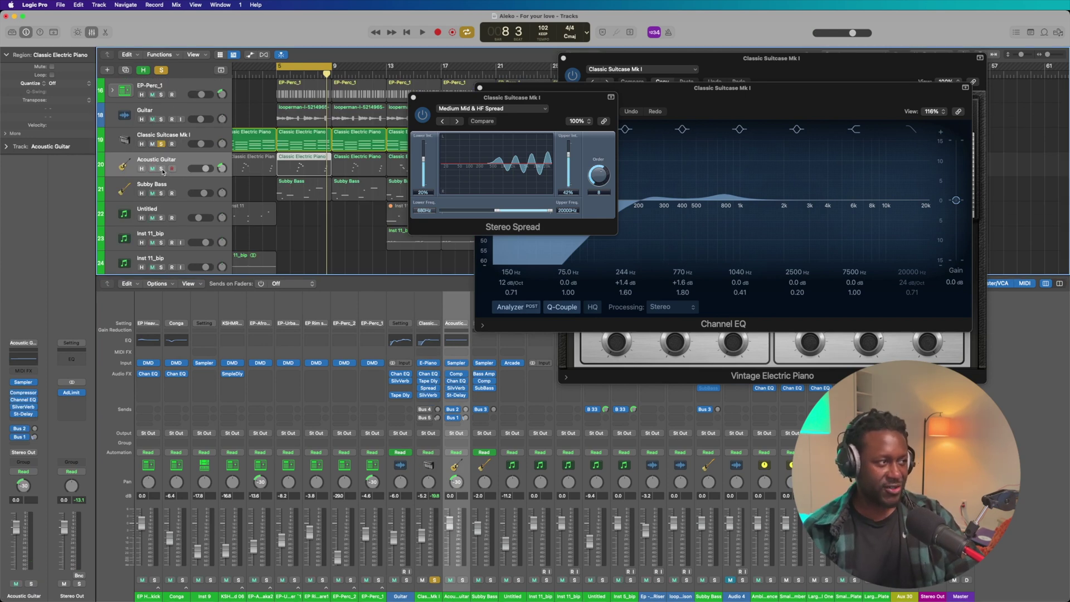
pyautogui.click(161, 169)
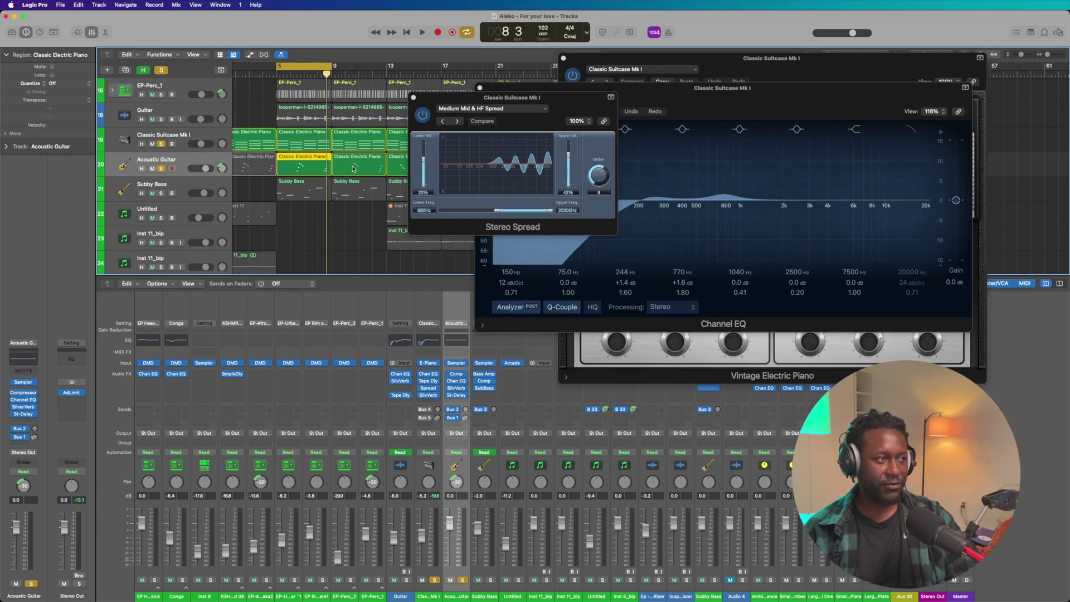
pyautogui.press('space')
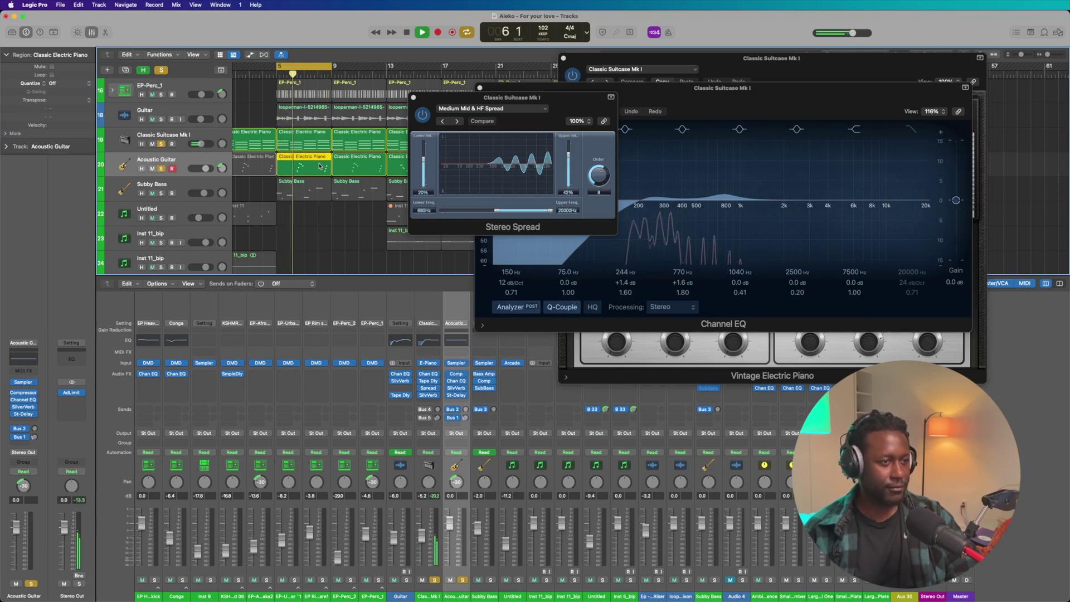
# Step: Open the Acoustic Guitar region at bar 5 in the Piano Roll, close the remaining plug-in windows, and examine its notes during playback
pyautogui.doubleClick(315, 166)
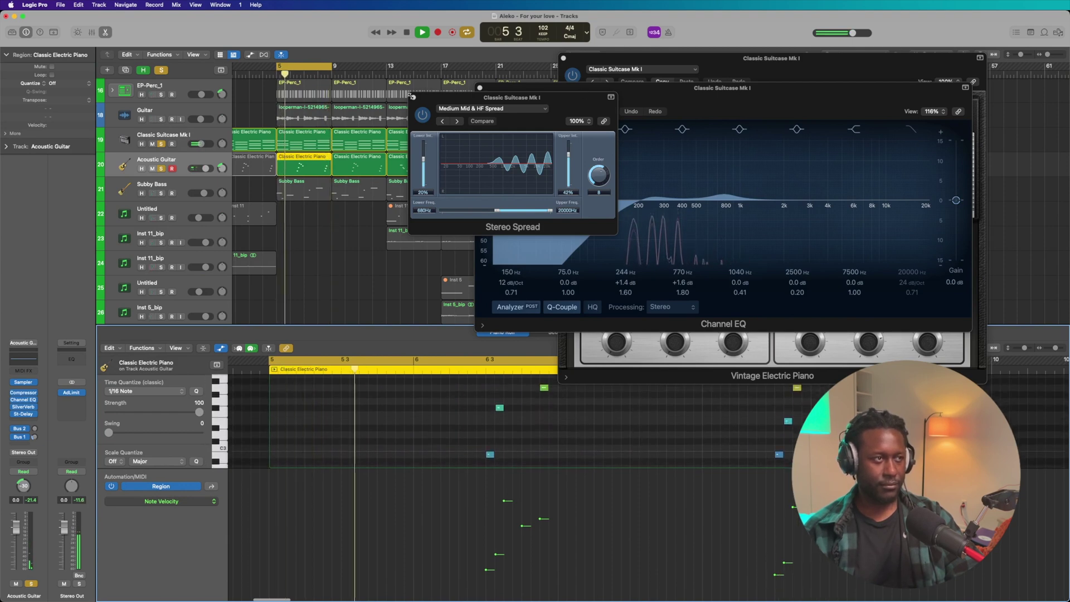
pyautogui.click(413, 97)
pyautogui.click(479, 87)
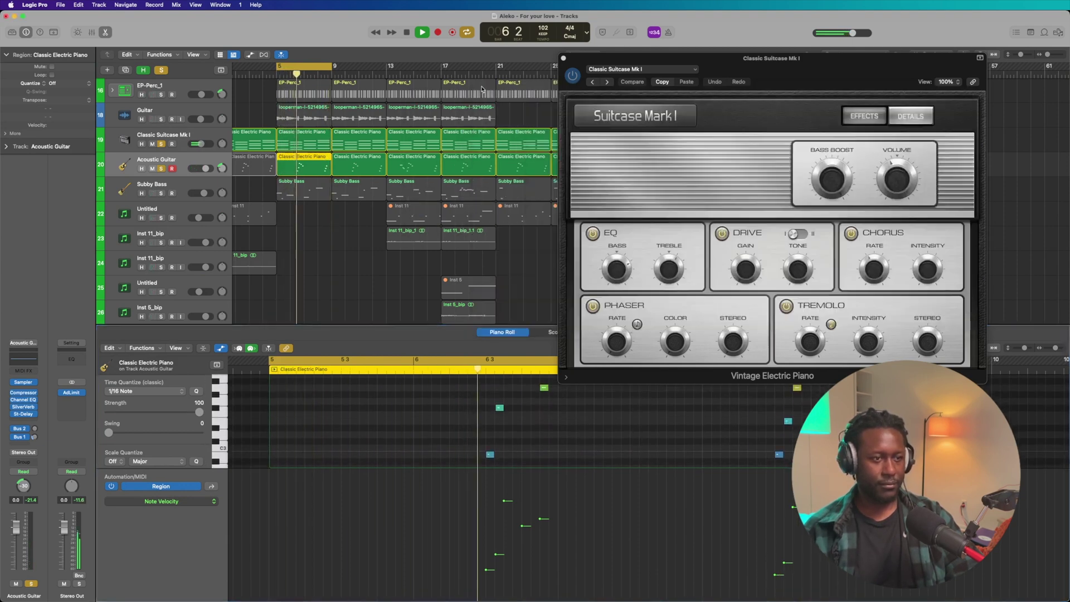
pyautogui.scroll(3, 593, 428)
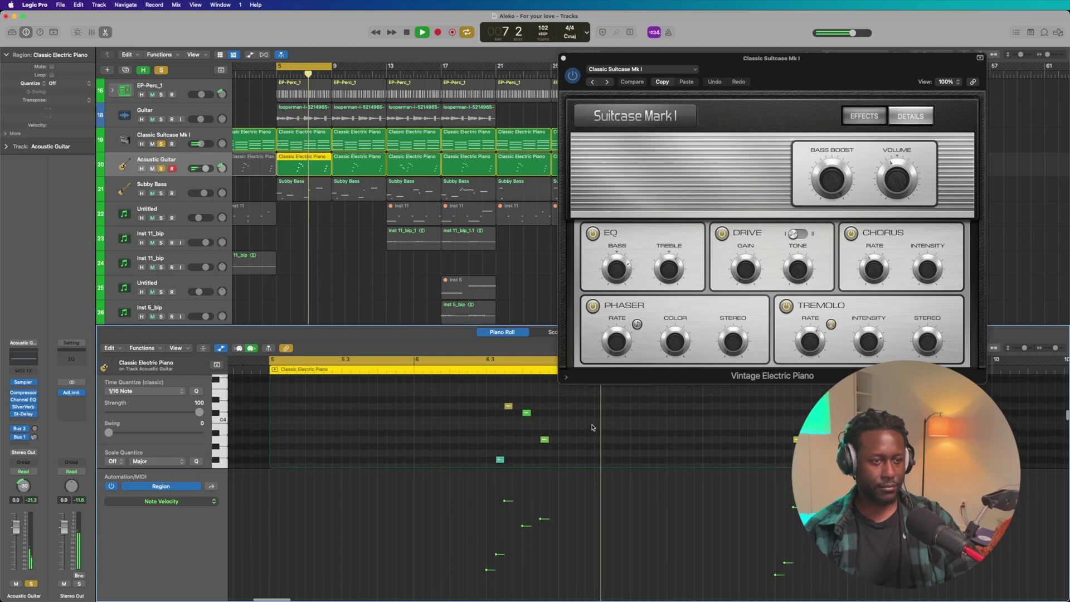
pyautogui.click(563, 58)
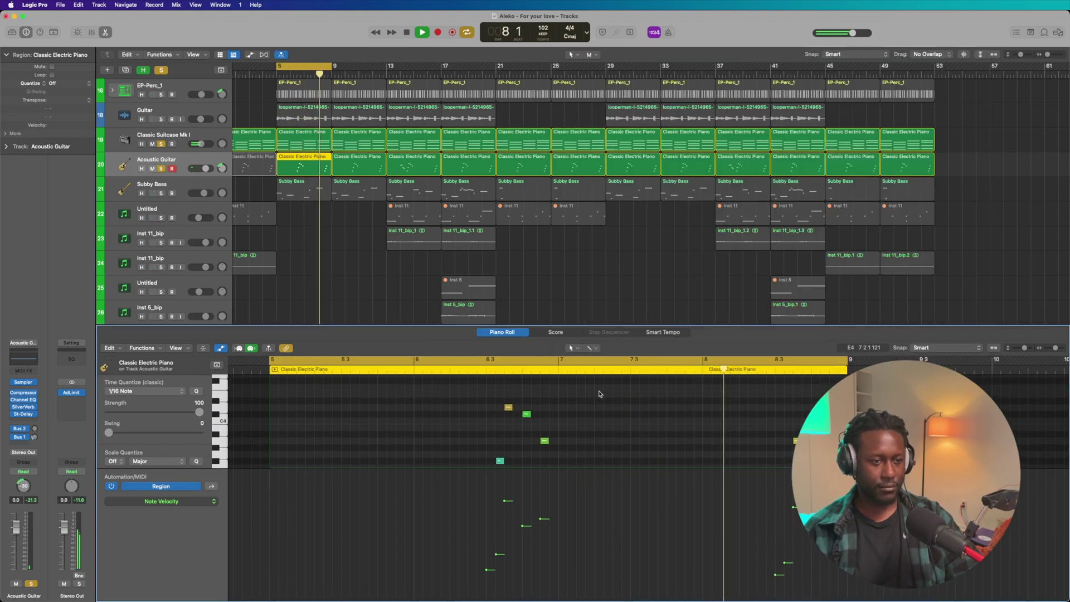
pyautogui.scroll(-3, 603, 416)
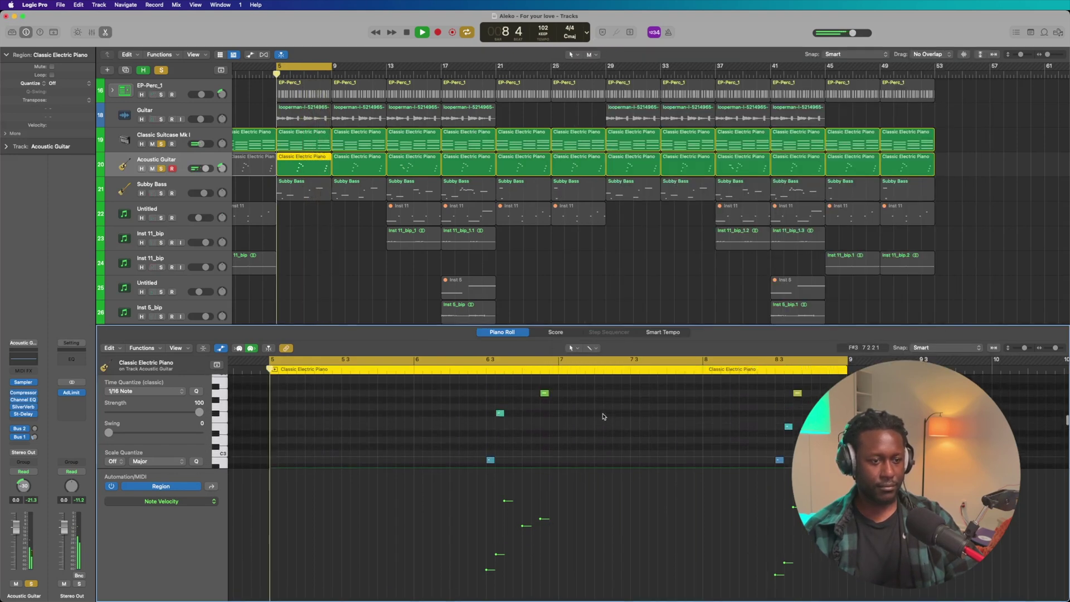
pyautogui.press('space')
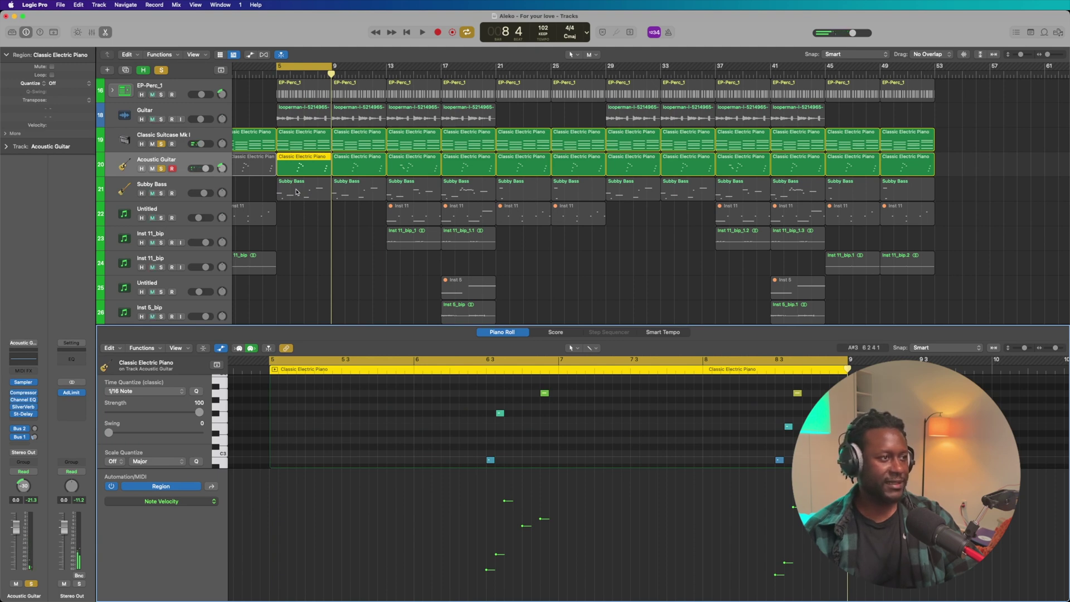
# Step: Add the Guitar track to the solo and audition it together with the electric piano and acoustic guitar
pyautogui.scroll(3, 296, 191)
pyautogui.click(161, 193)
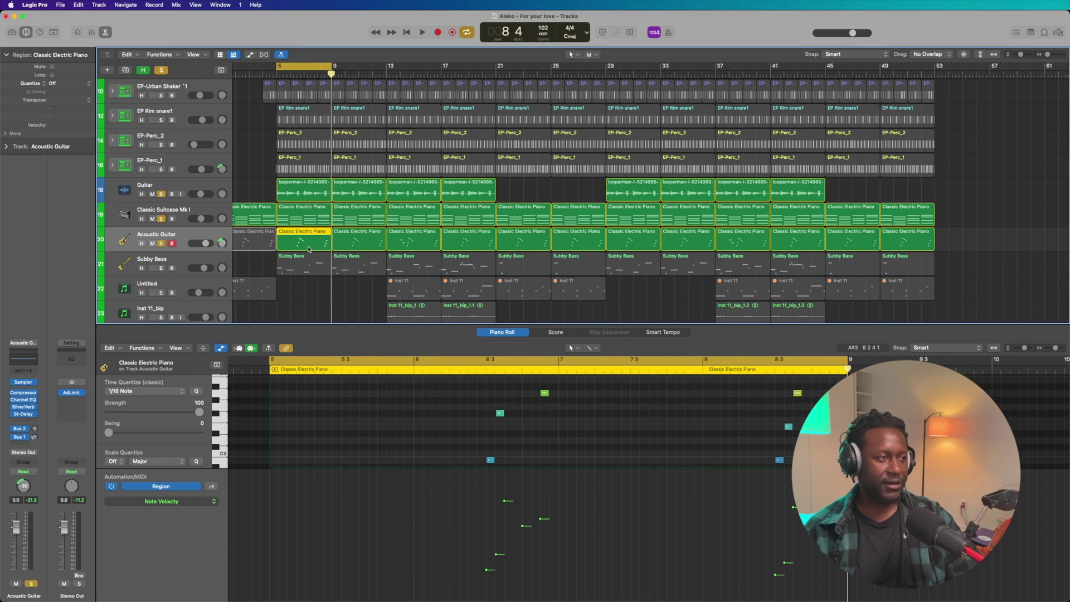
pyautogui.scroll(5, 309, 249)
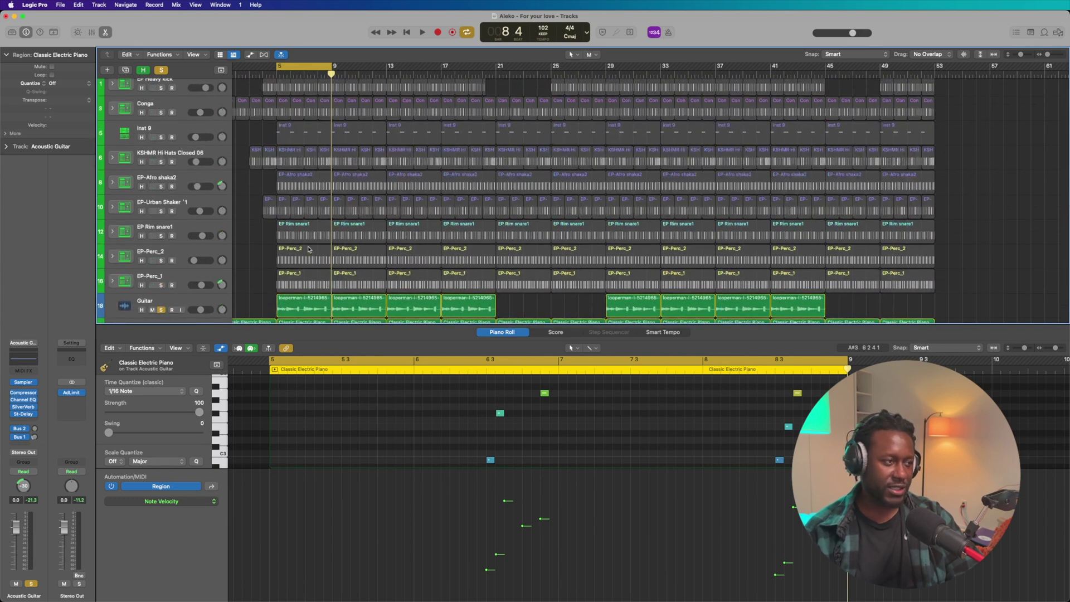
pyautogui.scroll(-4, 309, 249)
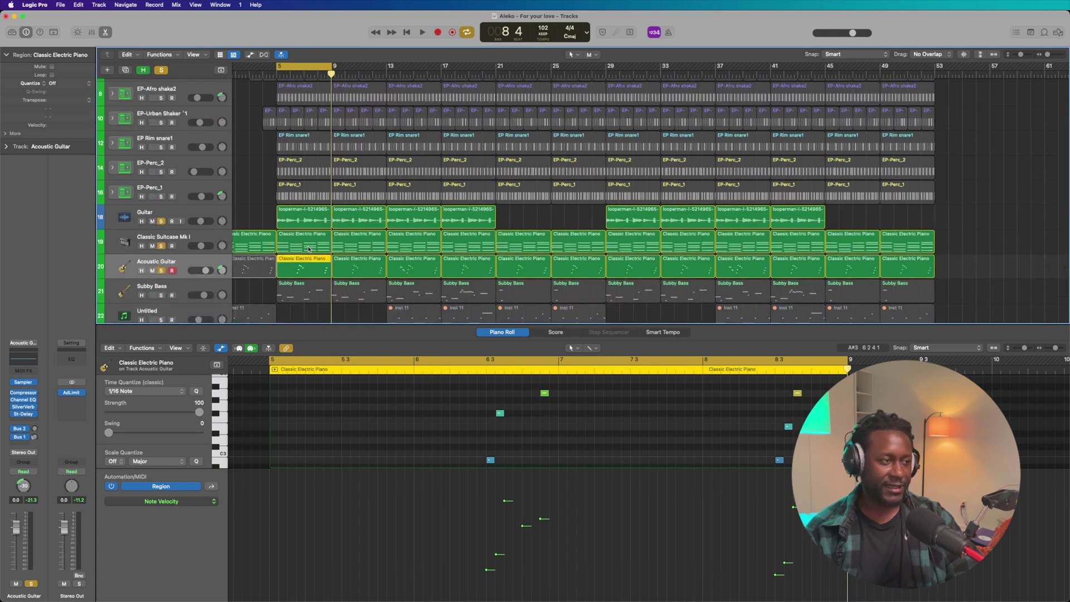
pyautogui.press('space')
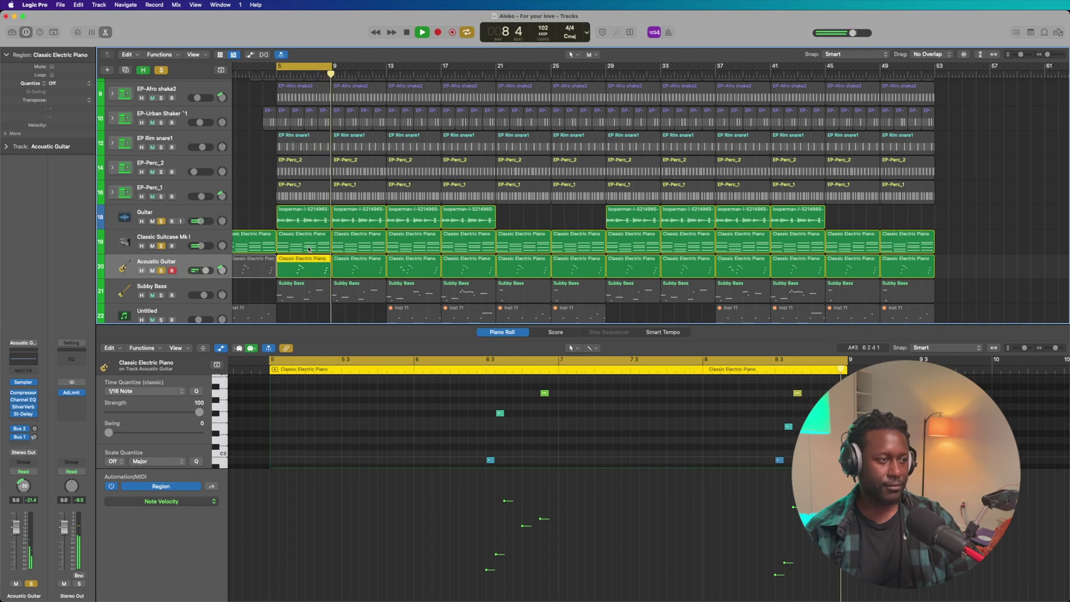
# Step: Move the cycle area to bars 13–17, solo the Inst 11_bip track 23, and audition it with the other soloed melodic tracks
pyautogui.scroll(-3, 552, 201)
pyautogui.hscroll(1, 551, 202)
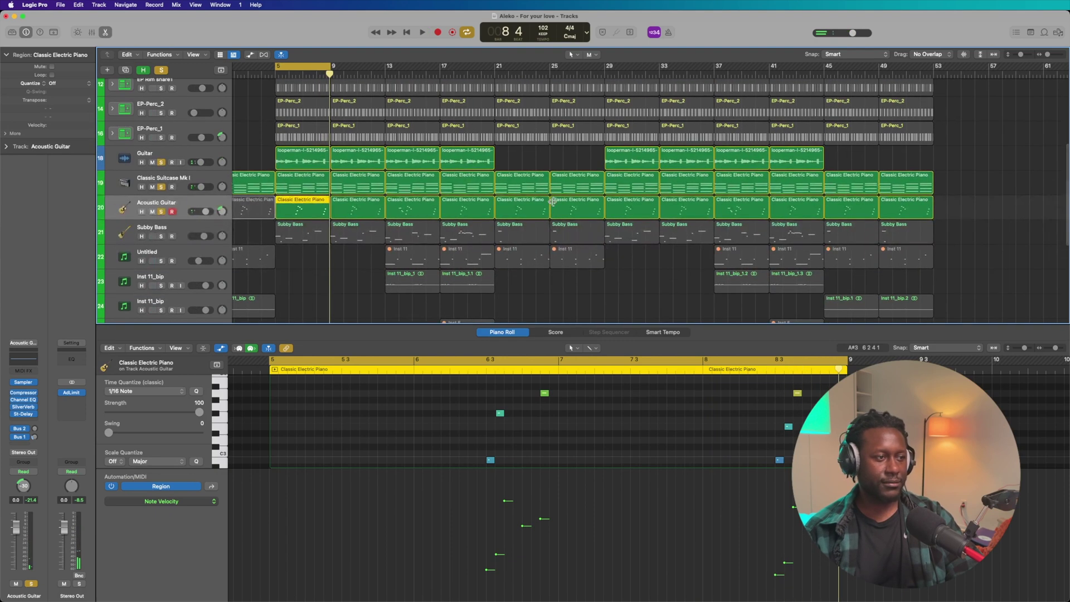
pyautogui.scroll(-4, 552, 202)
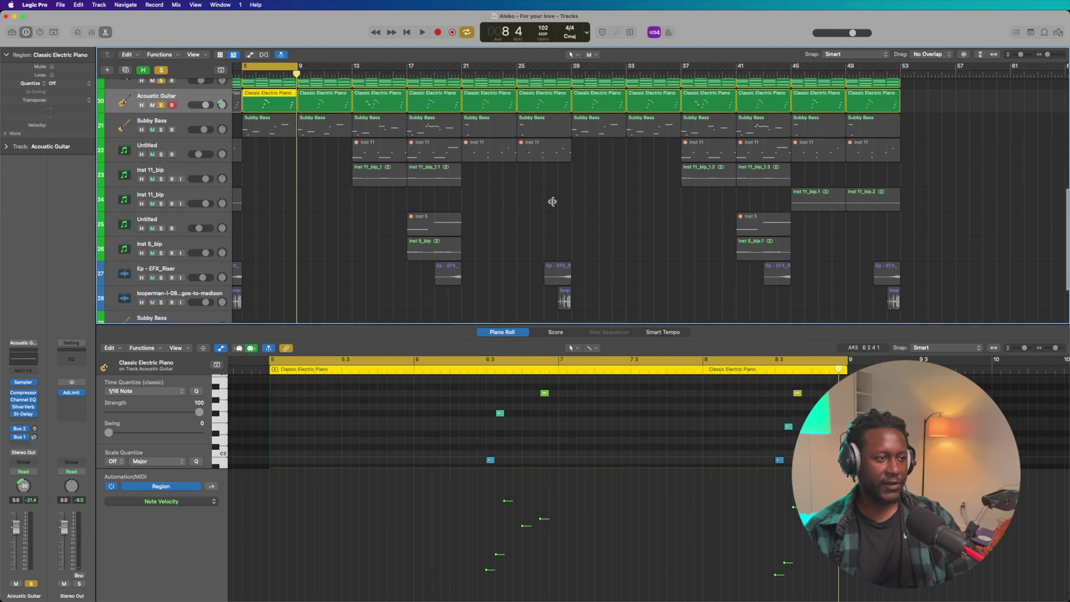
pyautogui.scroll(3, 551, 202)
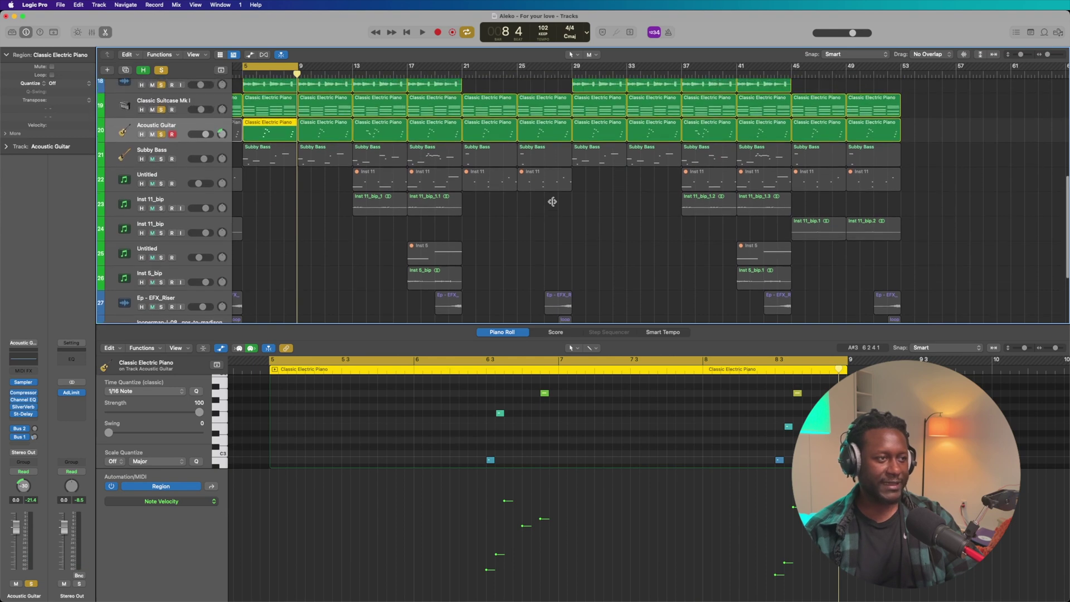
pyautogui.scroll(-6, 551, 201)
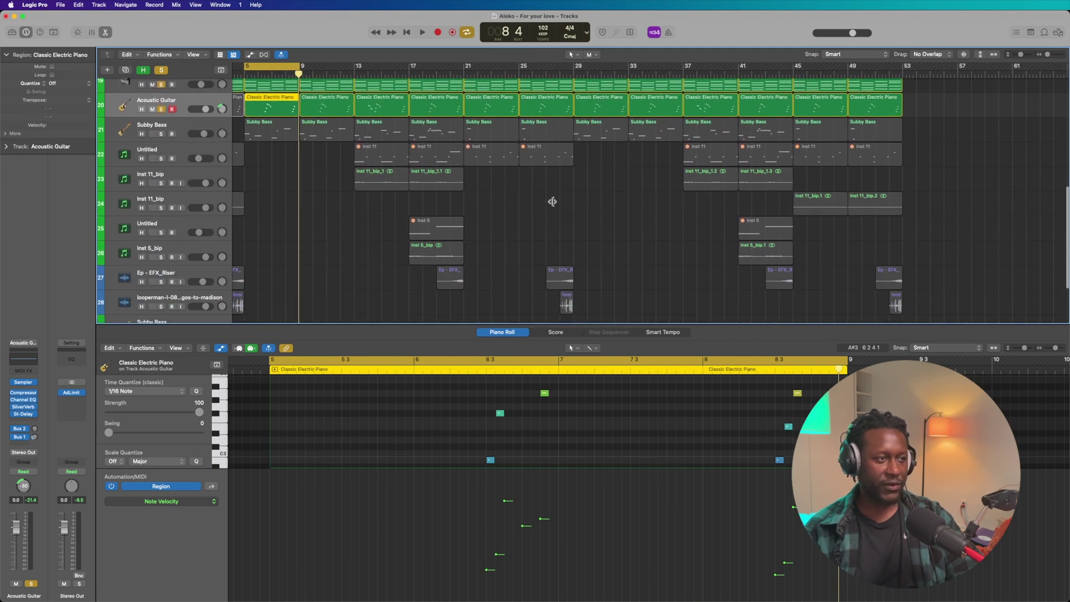
pyautogui.scroll(9, 552, 202)
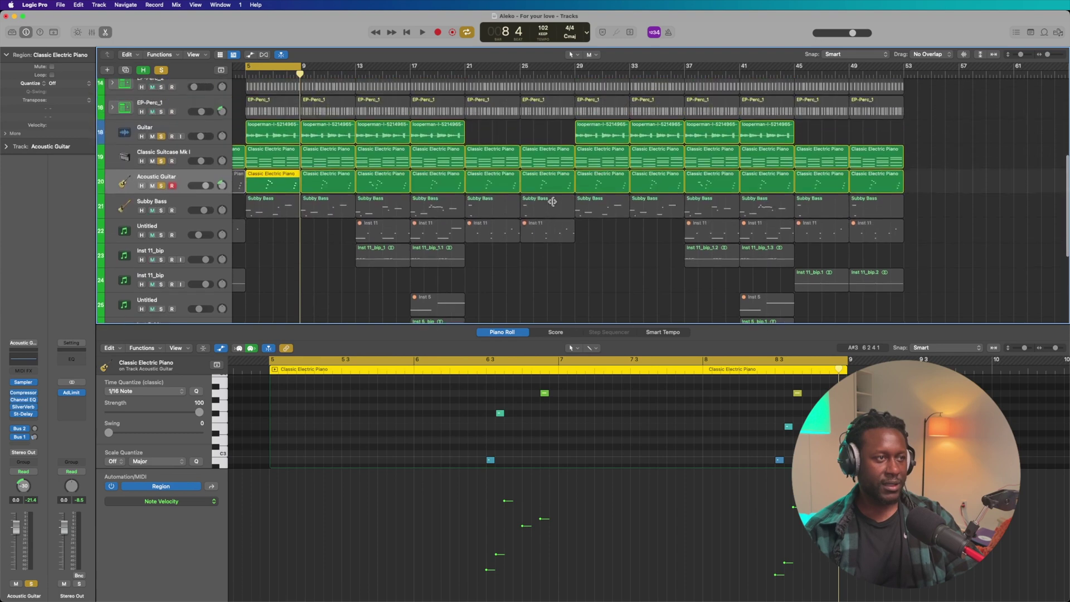
pyautogui.scroll(-6, 552, 201)
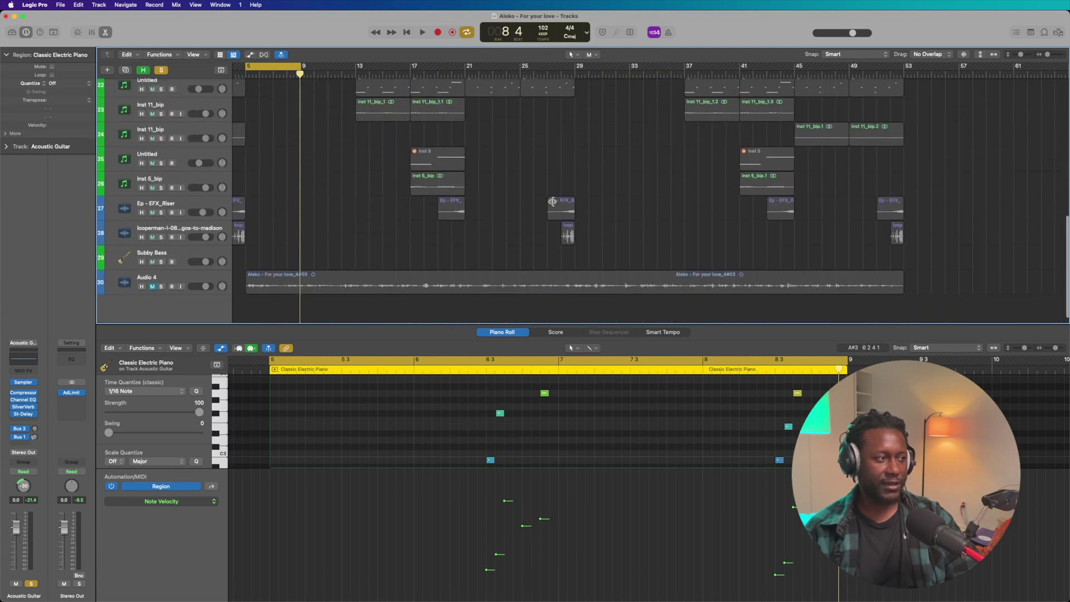
pyautogui.scroll(10, 217, 303)
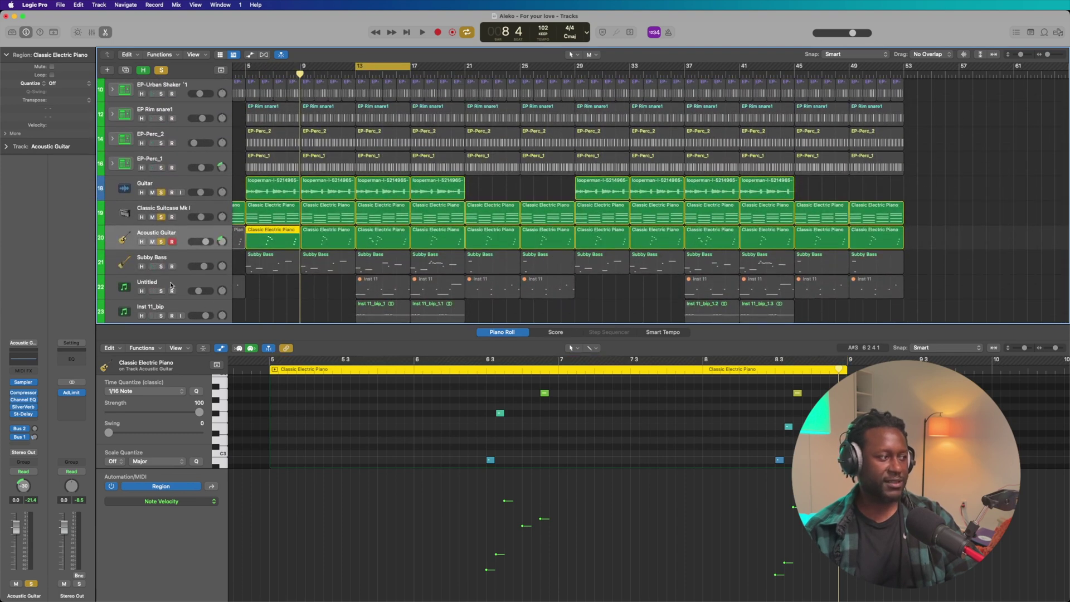
pyautogui.click(171, 285)
pyautogui.click(161, 291)
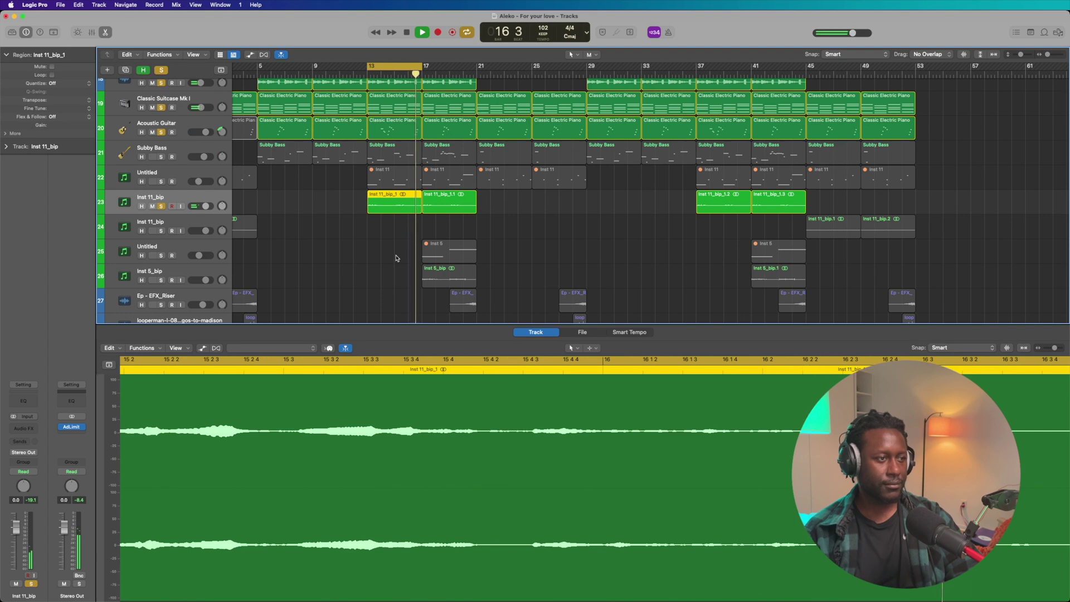
pyautogui.press('space')
# Step: Move the cycle area to bars 17–21, solo the Inst 5_bip track, and audition the layered melodic parts
pyautogui.scroll(-3, 396, 258)
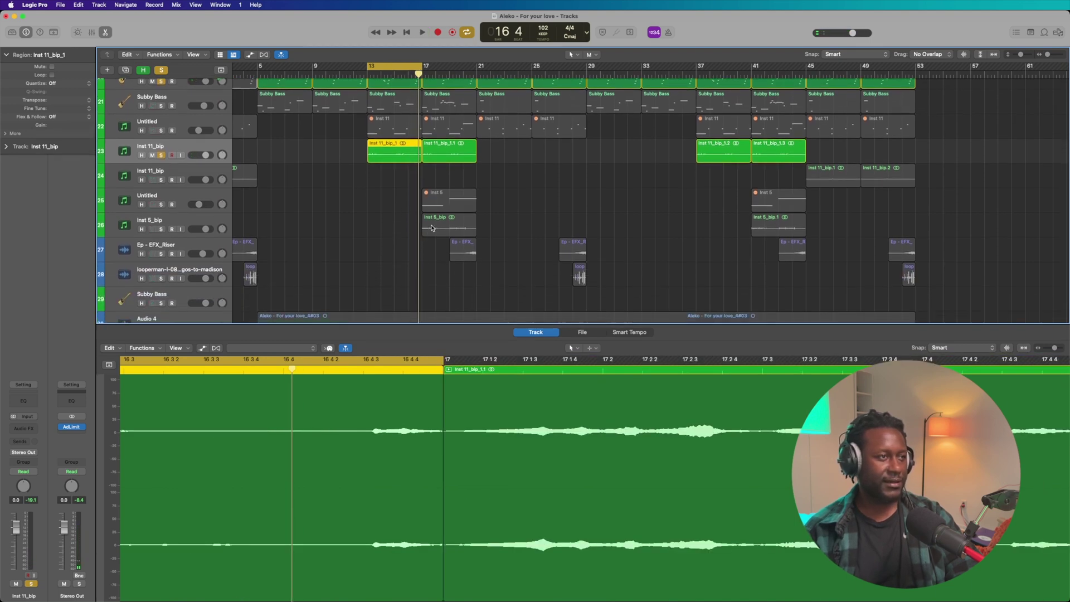
pyautogui.moveTo(403, 66); pyautogui.dragTo(458, 62)
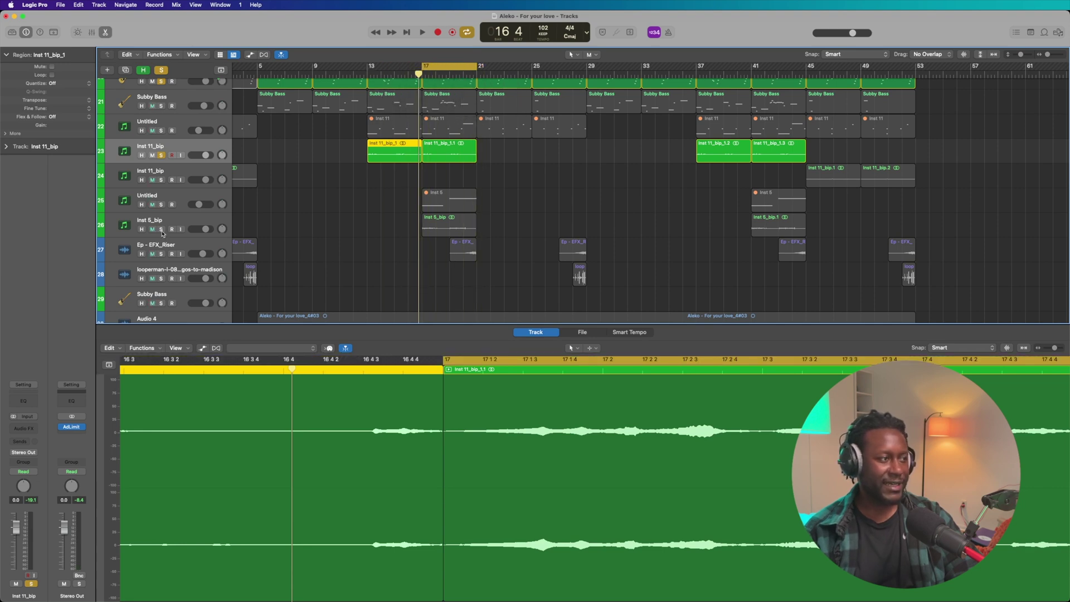
pyautogui.click(161, 229)
pyautogui.press('space')
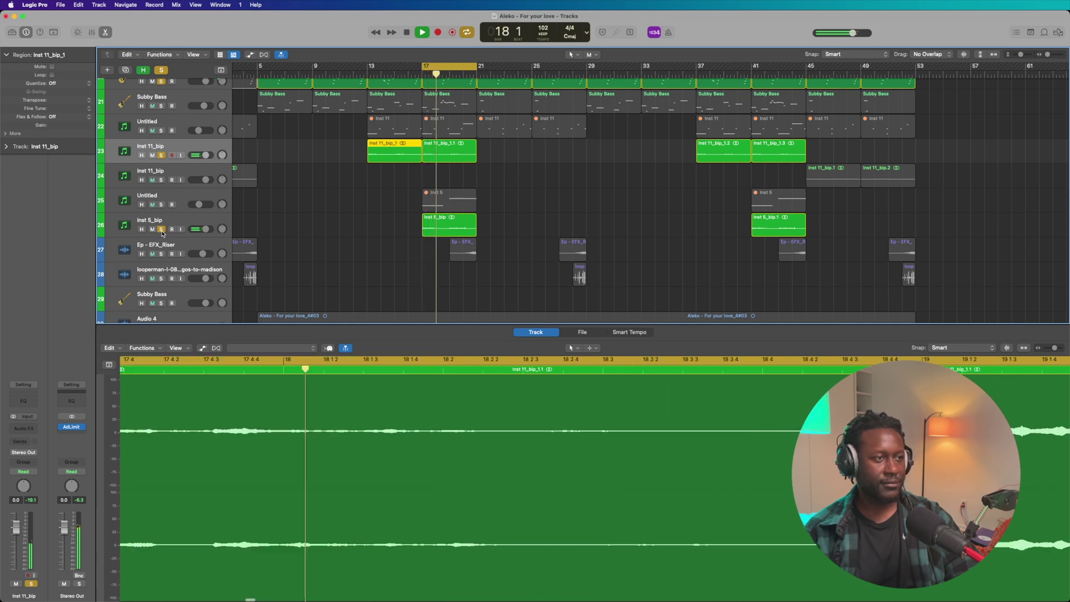
pyautogui.press('space')
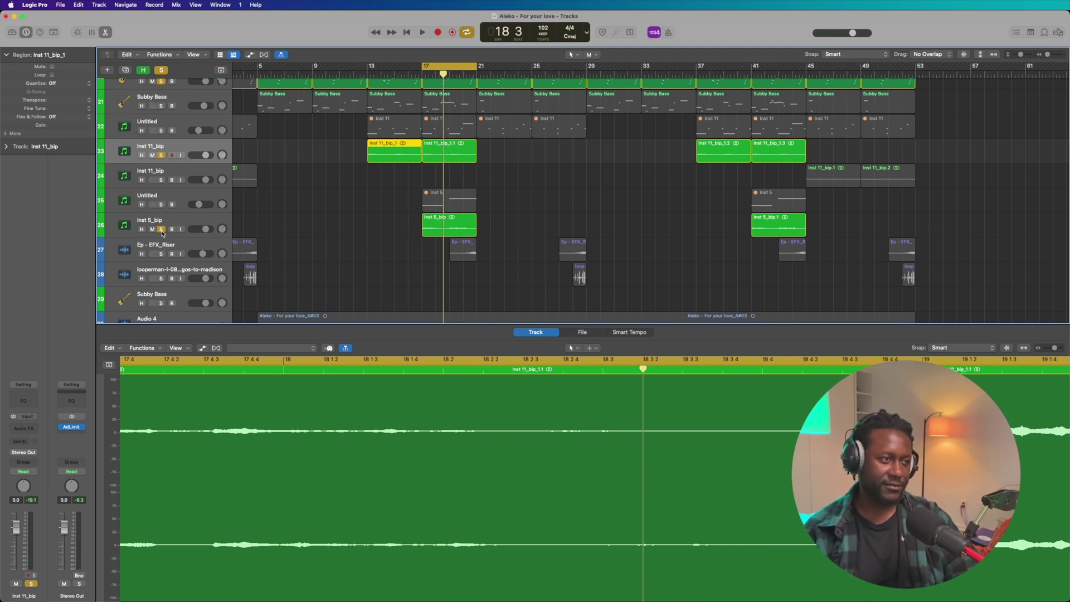
pyautogui.press('space')
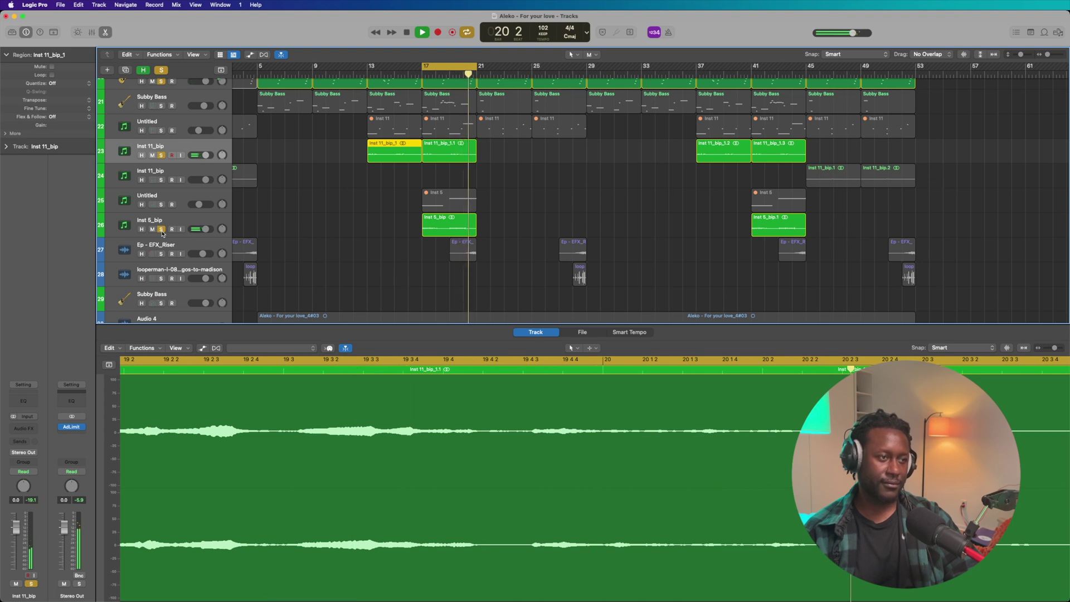
pyautogui.press('space')
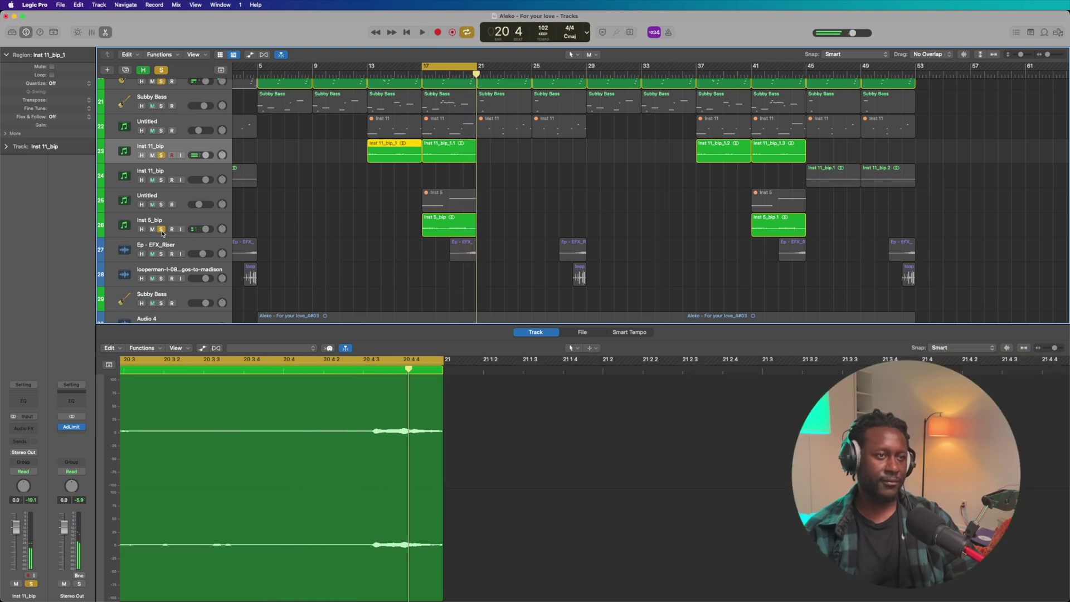
pyautogui.scroll(10, 382, 171)
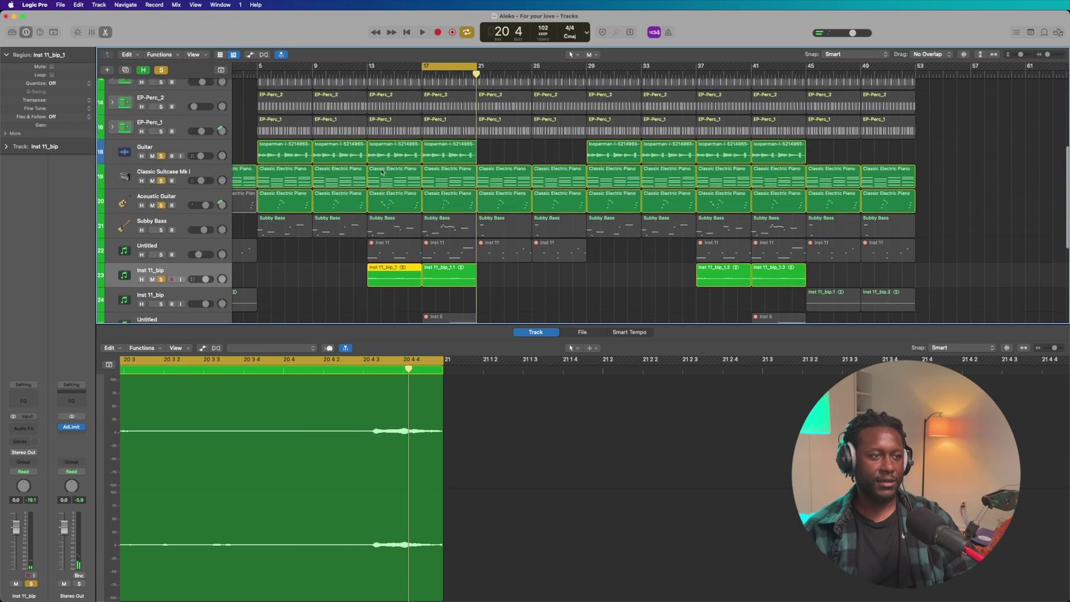
pyautogui.scroll(1, 382, 172)
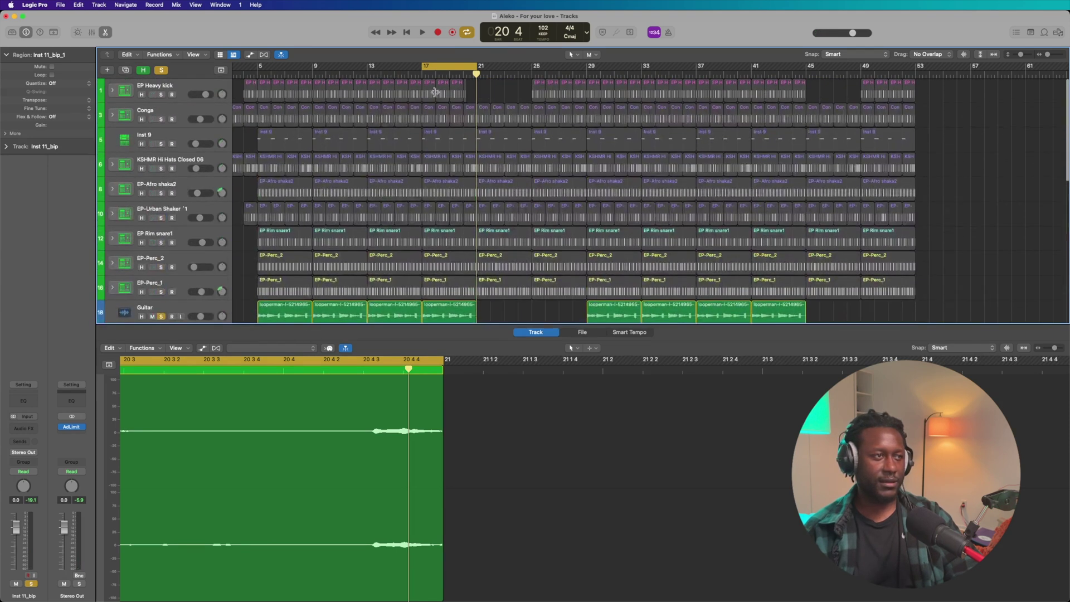
# Step: Move the cycle area to bars 9–13, add the EP Rim snare1 track to the solo, and audition it with the melodic tracks
pyautogui.moveTo(437, 65); pyautogui.dragTo(328, 66)
pyautogui.scroll(-8, 364, 245)
pyautogui.scroll(4, 365, 245)
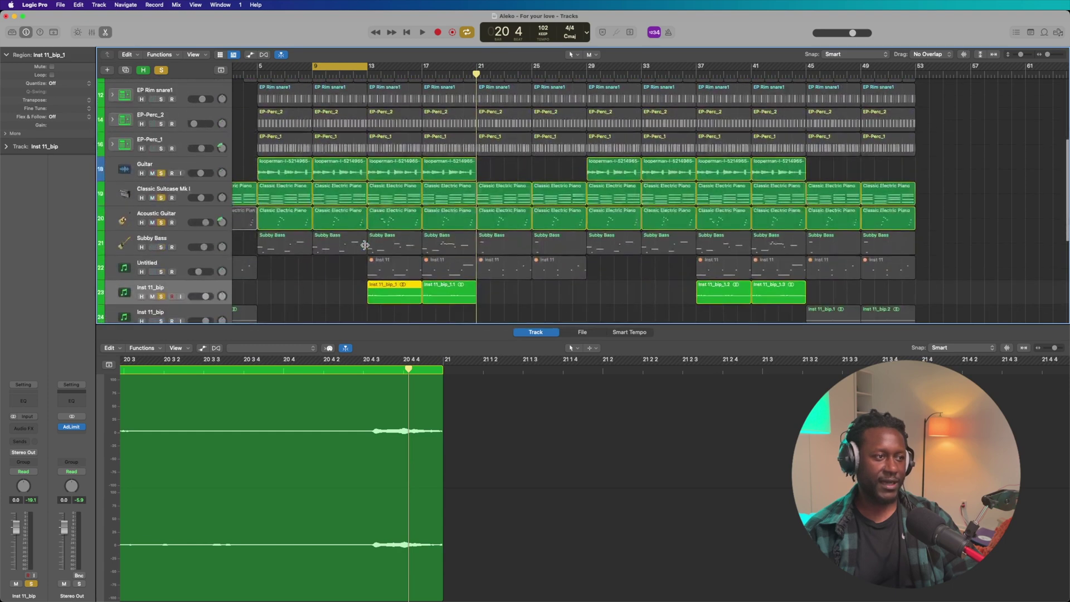
pyautogui.scroll(4, 364, 245)
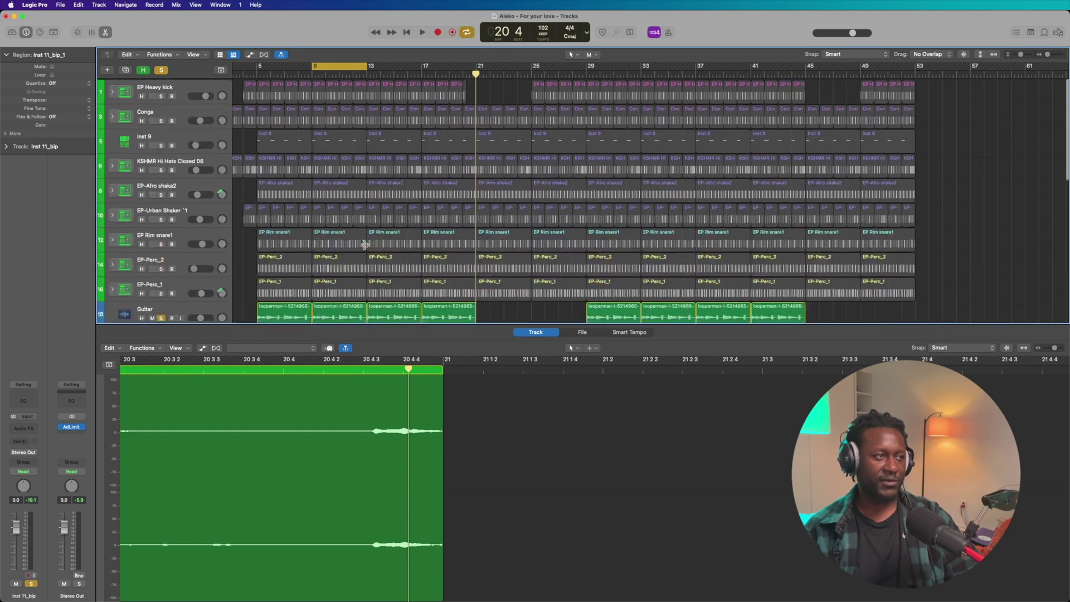
pyautogui.scroll(3, 345, 168)
pyautogui.hscroll(-3, 330, 124)
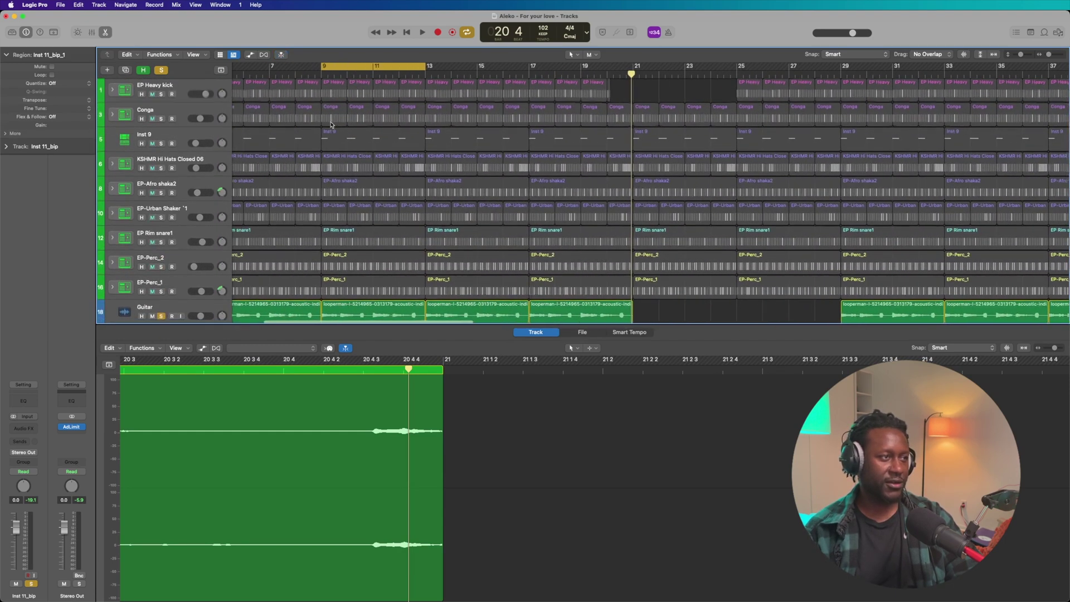
pyautogui.click(161, 240)
pyautogui.press('space')
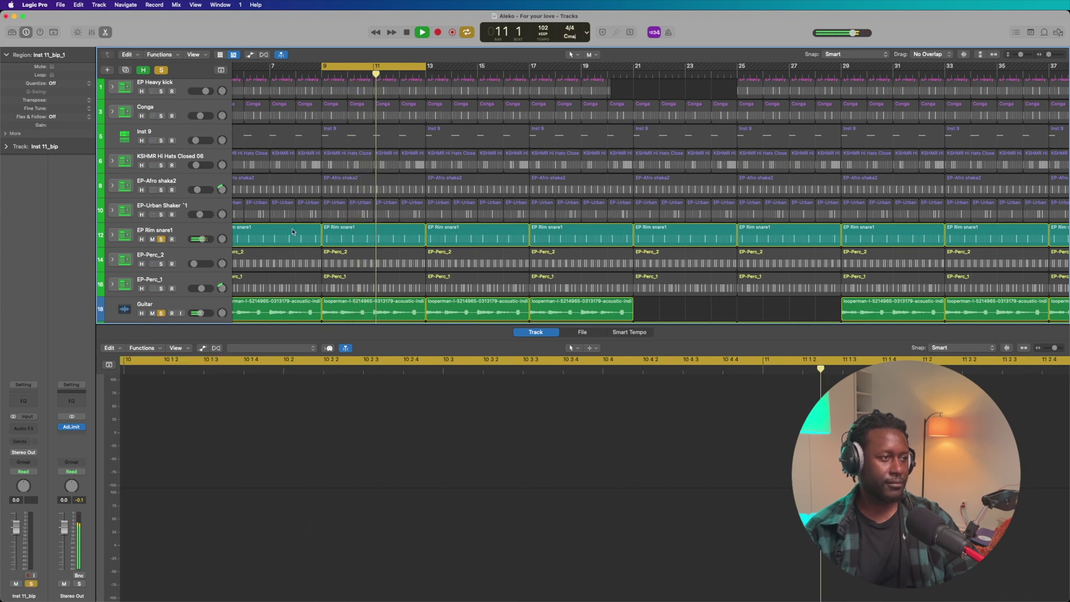
# Step: Show the EP Rim snare1 region at bar 9 in the Step Sequencer and stop playback
pyautogui.scroll(-3, 294, 231)
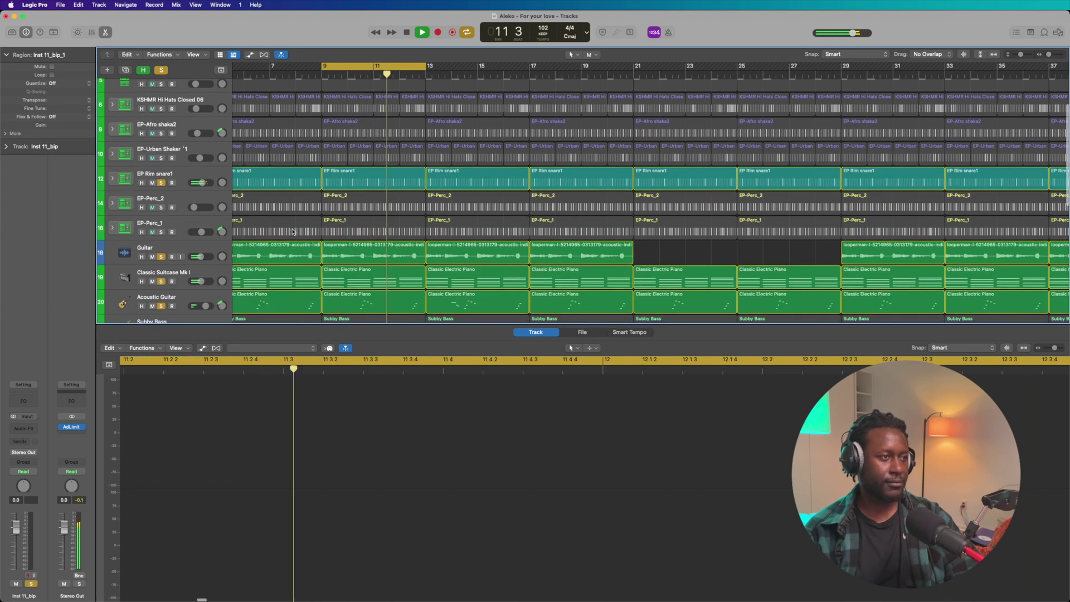
pyautogui.click(372, 183)
pyautogui.press('space')
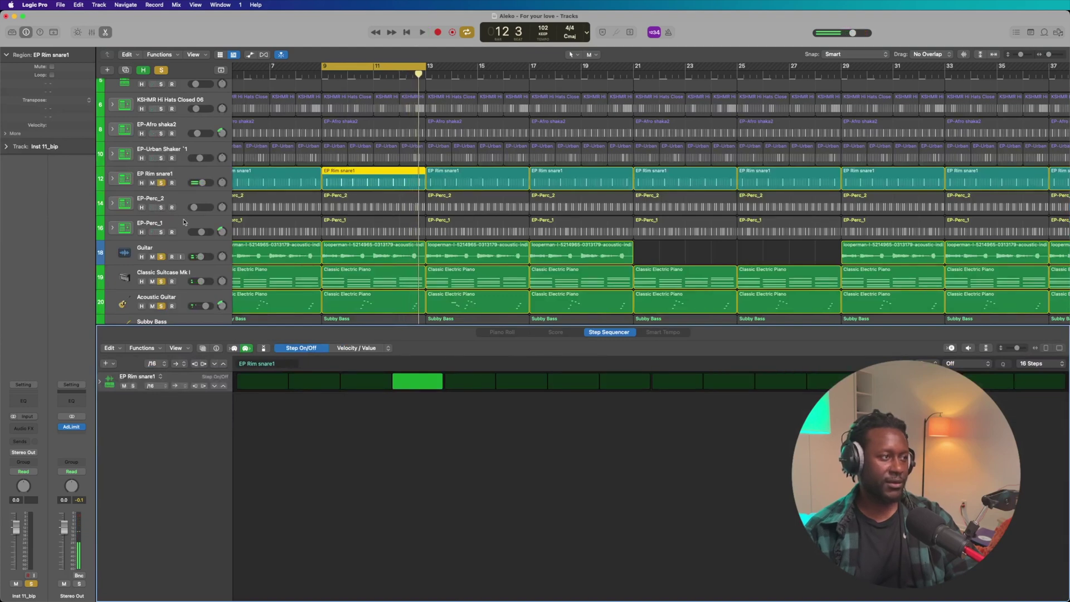
# Step: Add EP-Perc_2 and EP-Perc_1 to the solo one after the other, auditioning the cycled section after each
pyautogui.click(161, 208)
pyautogui.press('space')
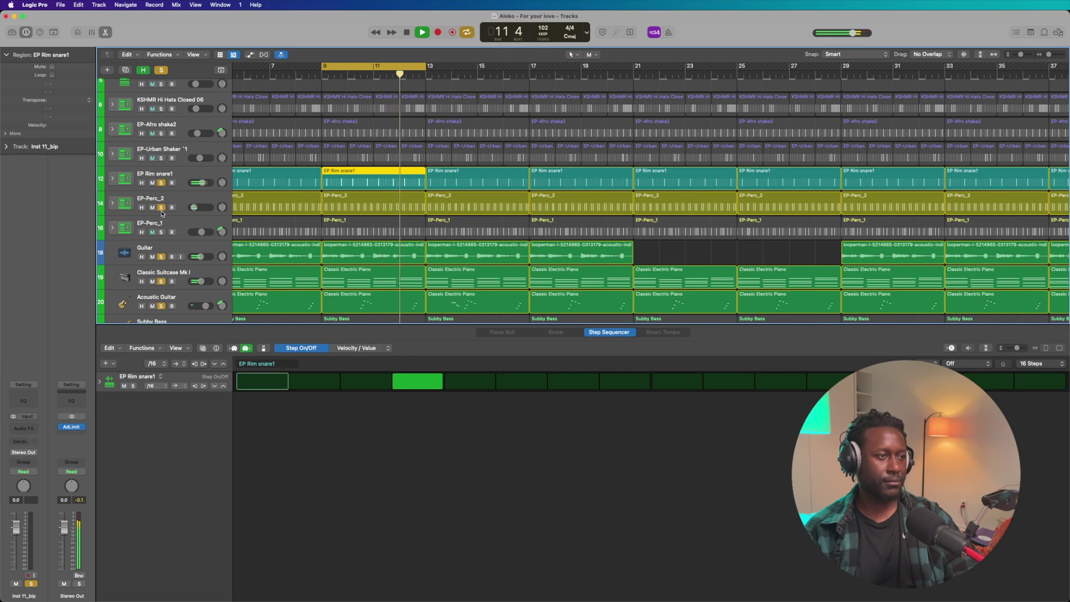
pyautogui.press('space')
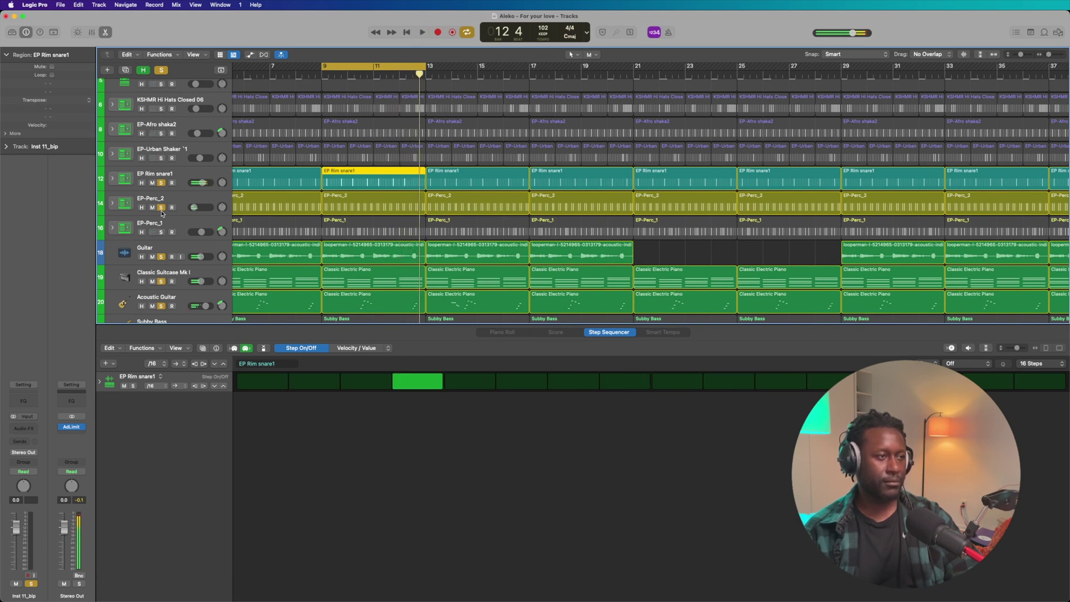
pyautogui.click(161, 233)
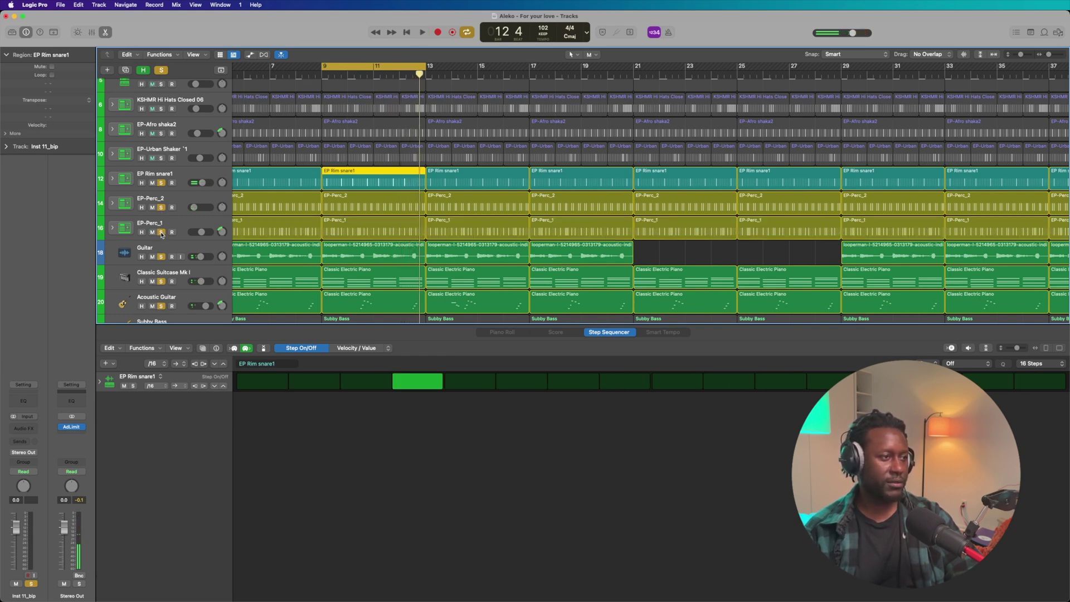
pyautogui.press('space')
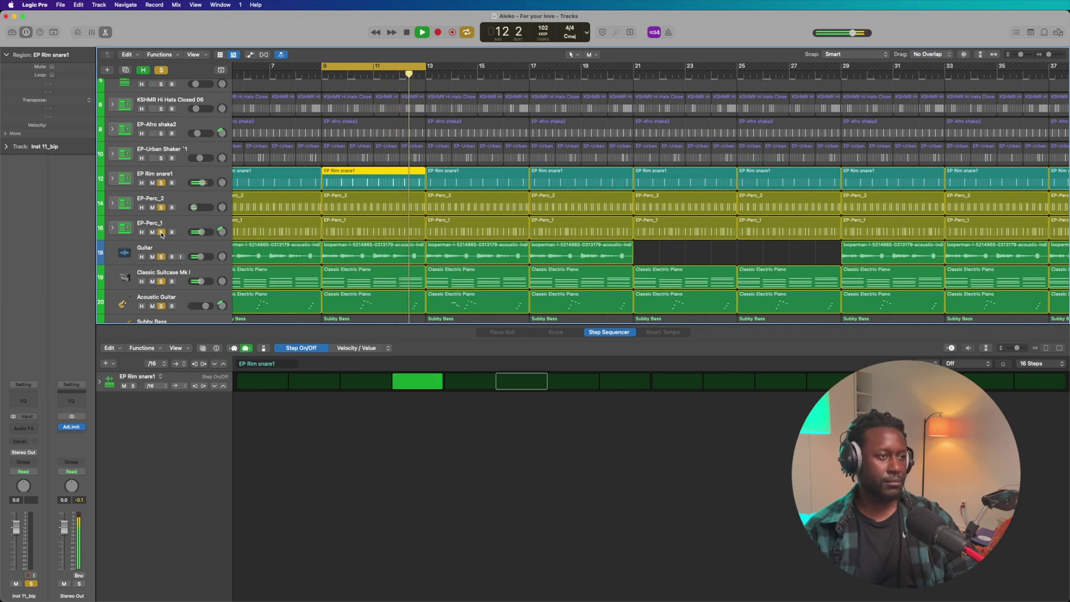
pyautogui.press('space')
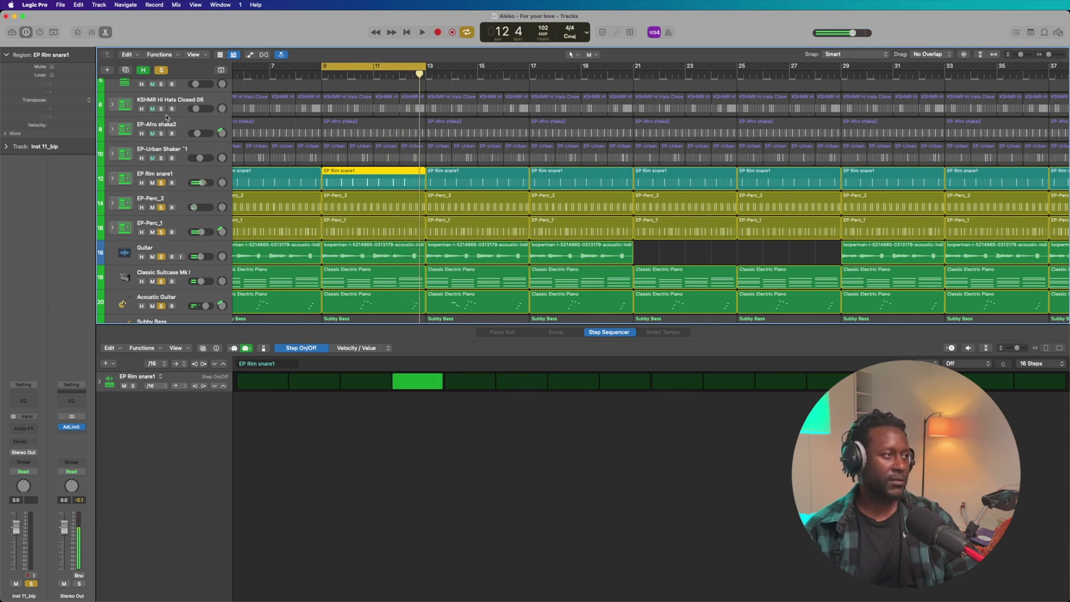
# Step: Add the EP-Urban Shaker and EP-Afro shaka2 tracks to the solo one by one, auditioning the loop after each
pyautogui.click(161, 158)
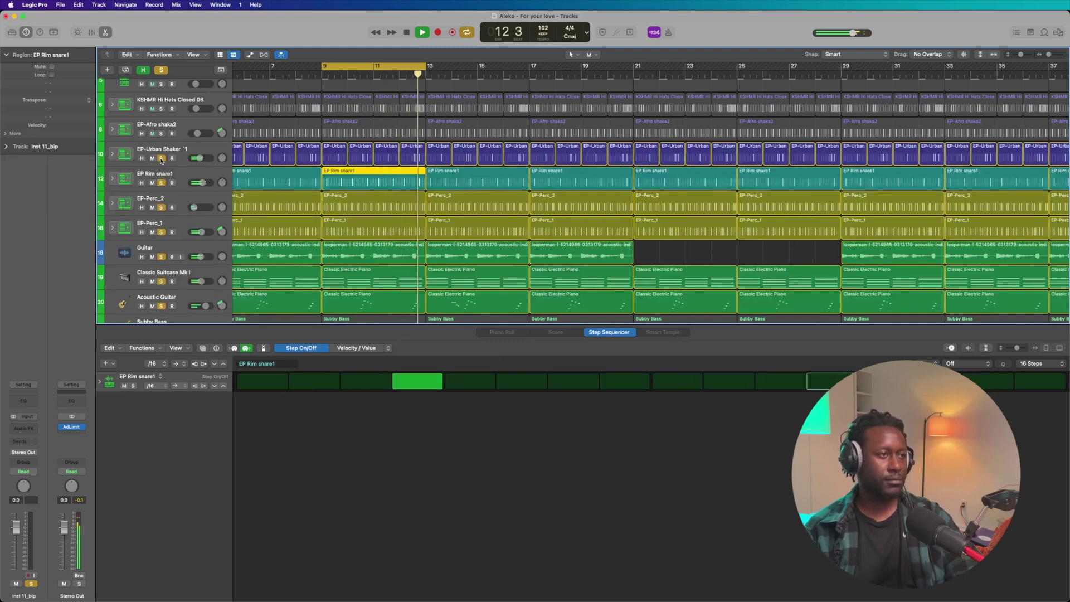
pyautogui.press('space')
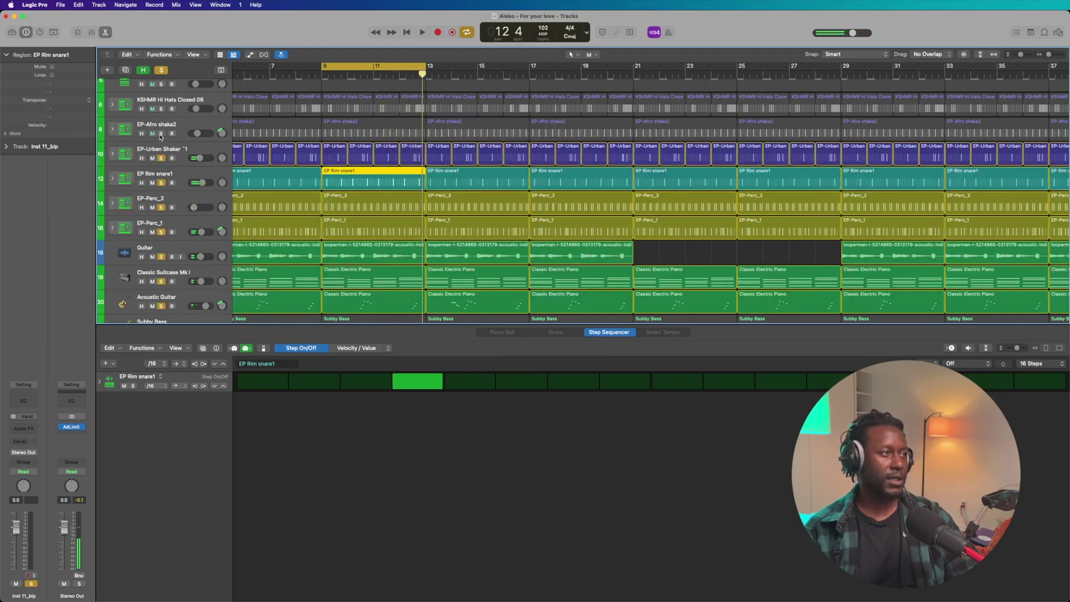
pyautogui.click(161, 134)
pyautogui.press('space')
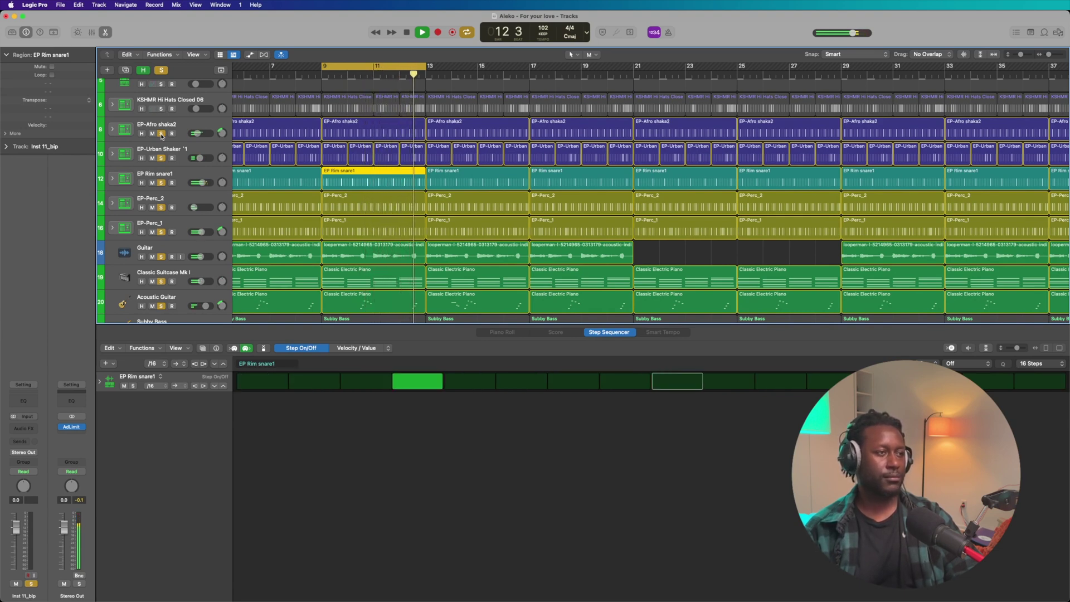
pyautogui.press('space')
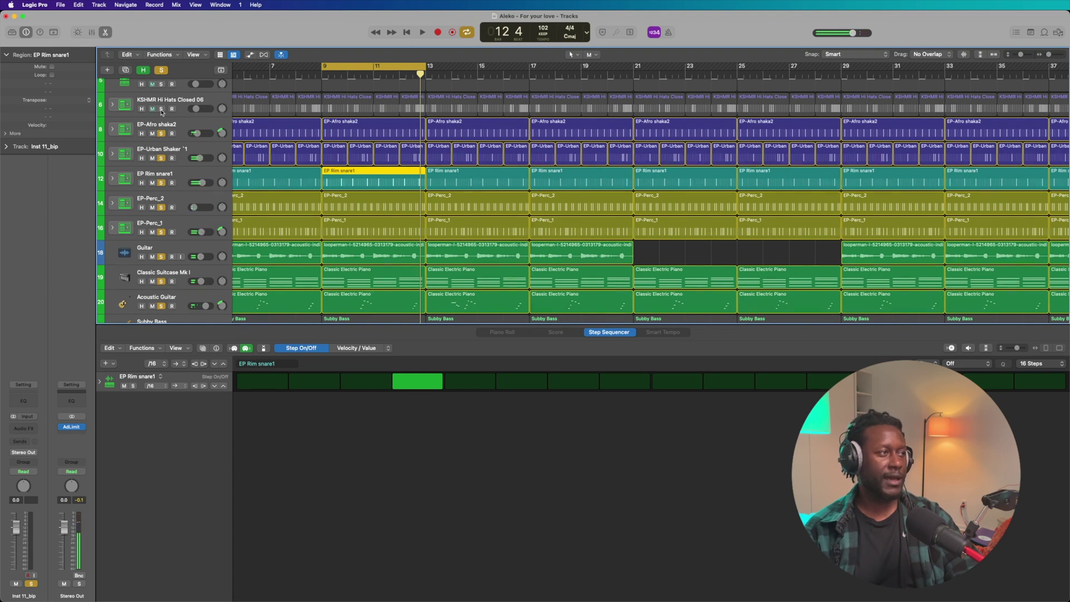
# Step: Add the KSHMR Hi Hats Closed 06 track and the Inst 9 track to the solo in turn, auditioning the groove after each
pyautogui.click(161, 110)
pyautogui.press('space')
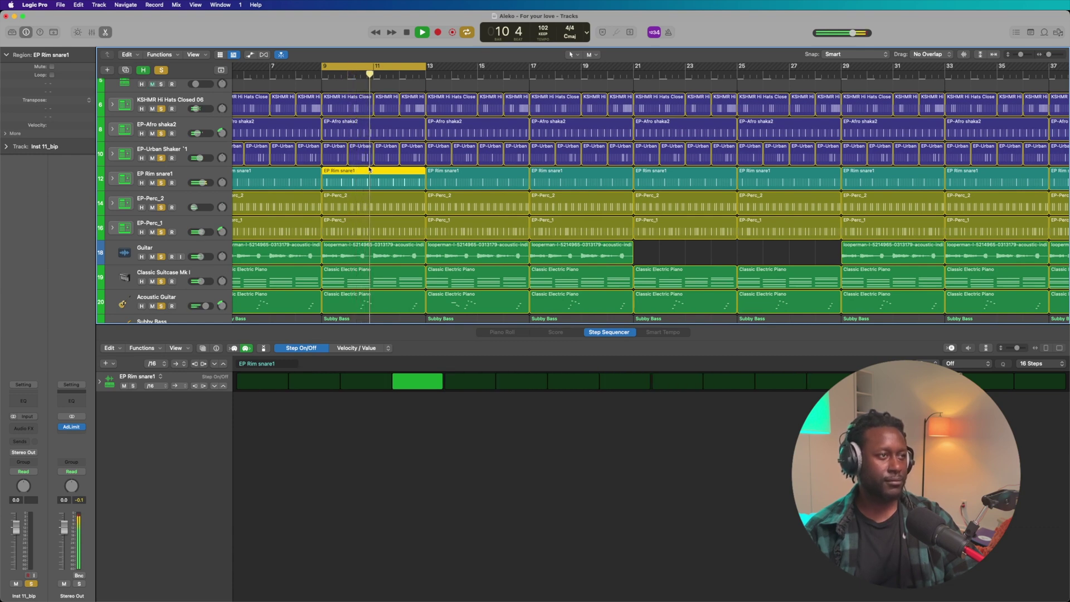
pyautogui.scroll(3, 369, 169)
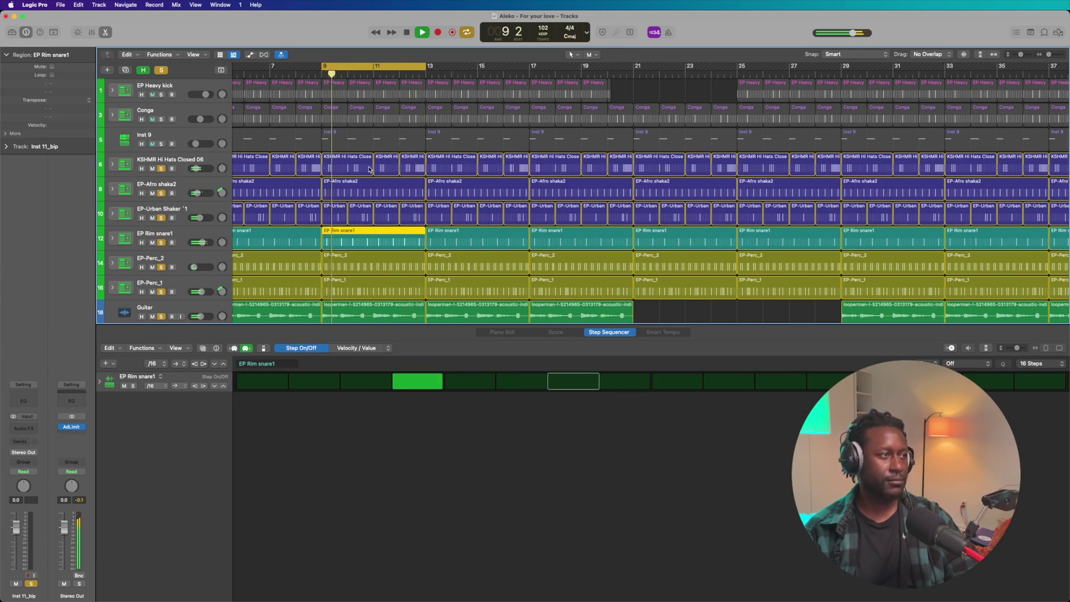
pyautogui.press('space')
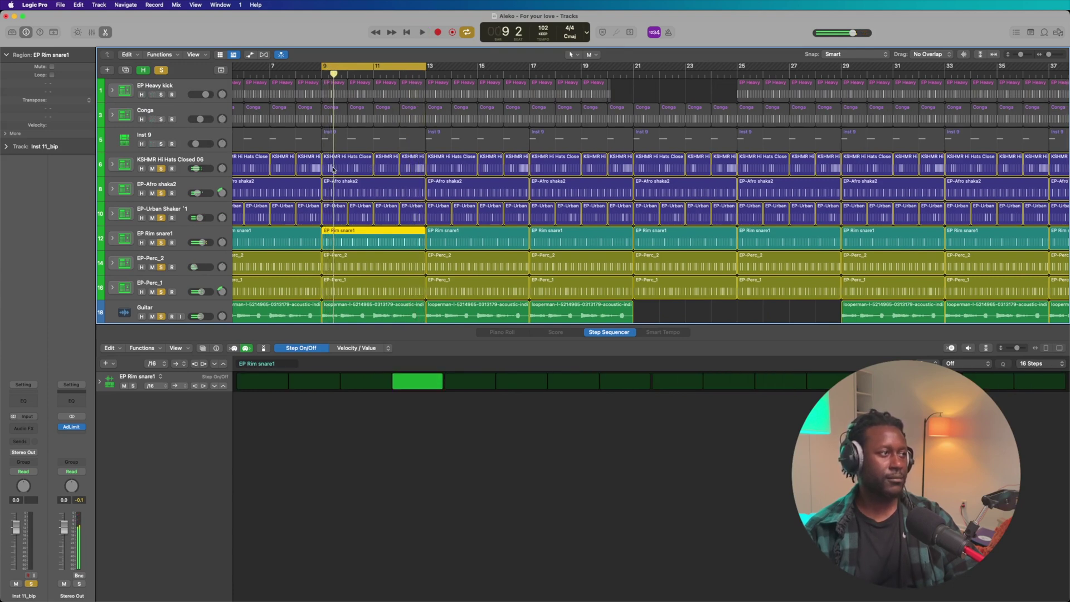
pyautogui.click(162, 145)
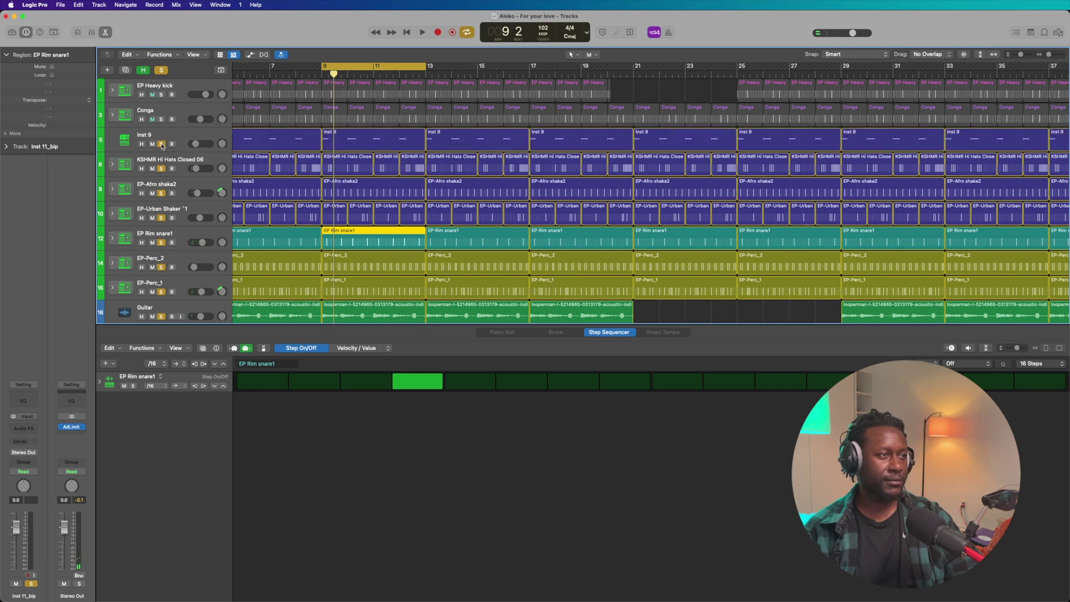
pyautogui.press('space')
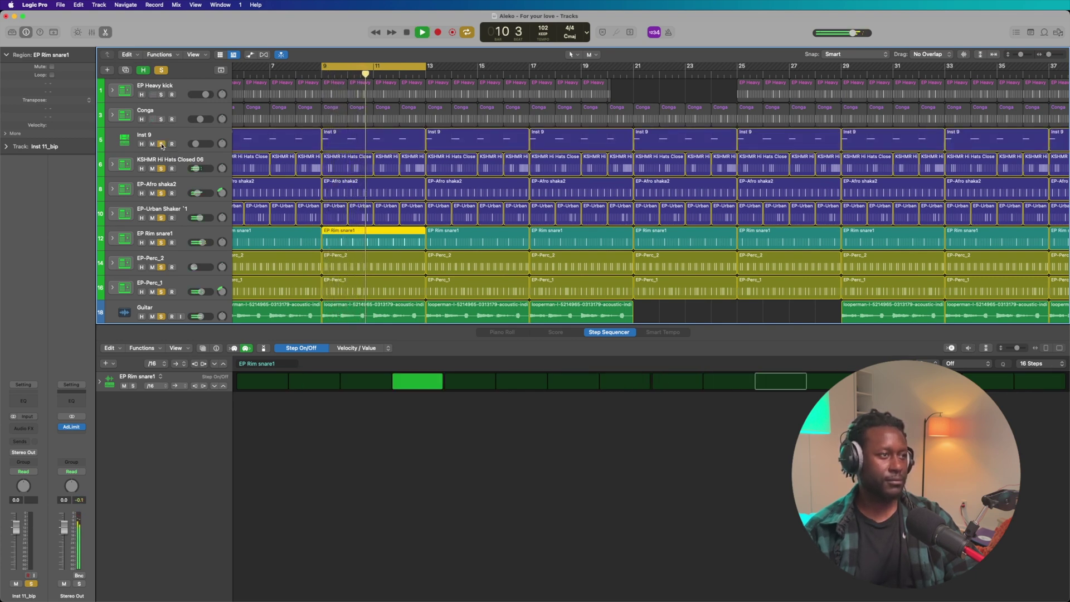
pyautogui.press('space')
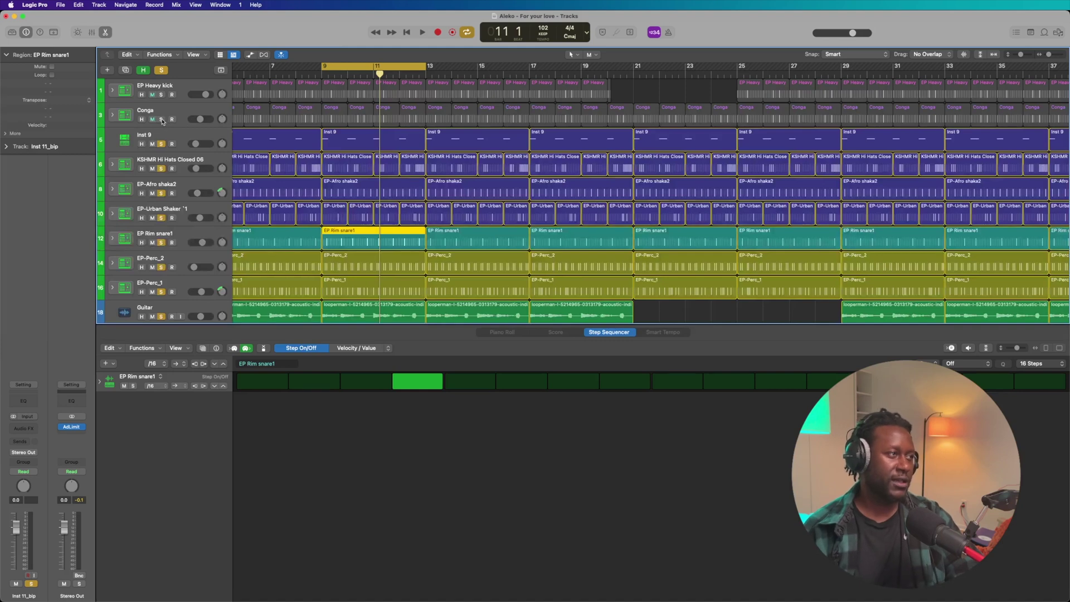
# Step: Add the Conga and EP Heavy kick tracks to the solo in turn, auditioning the full percussion after each
pyautogui.click(161, 119)
pyautogui.press('space')
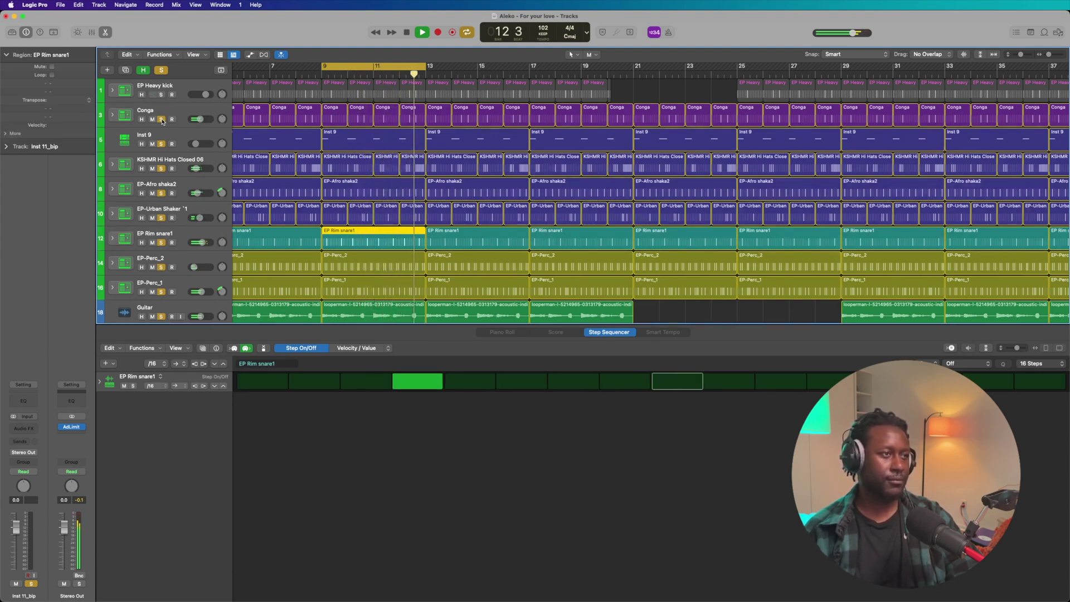
pyautogui.press('space')
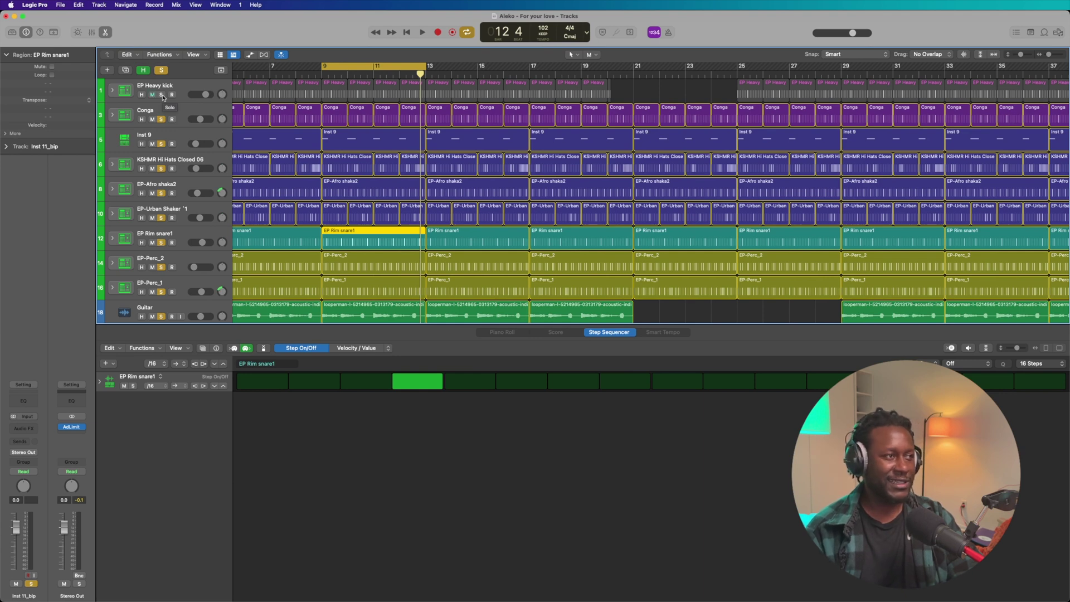
pyautogui.click(162, 95)
pyautogui.press('space')
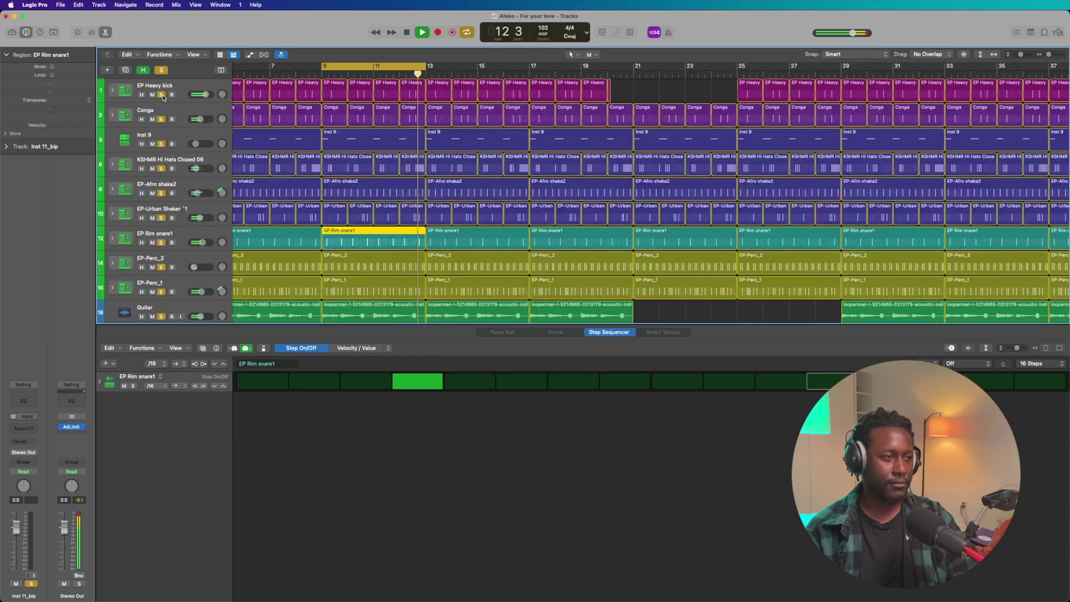
pyautogui.press('space')
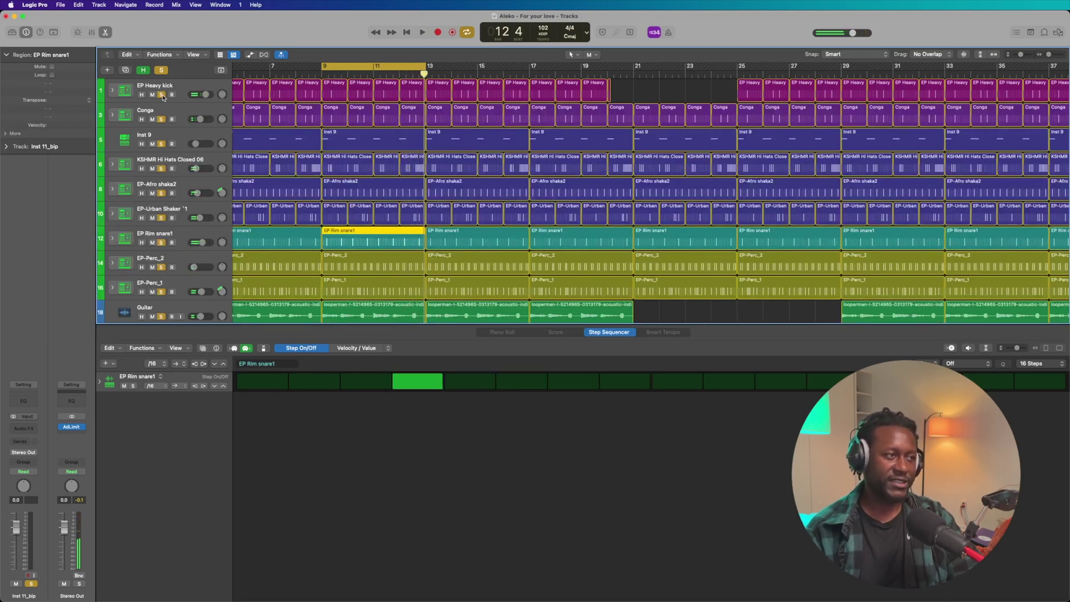
# Step: Add the Subby Bass track to the solo and start playback of the cycled section
pyautogui.scroll(-6, 356, 217)
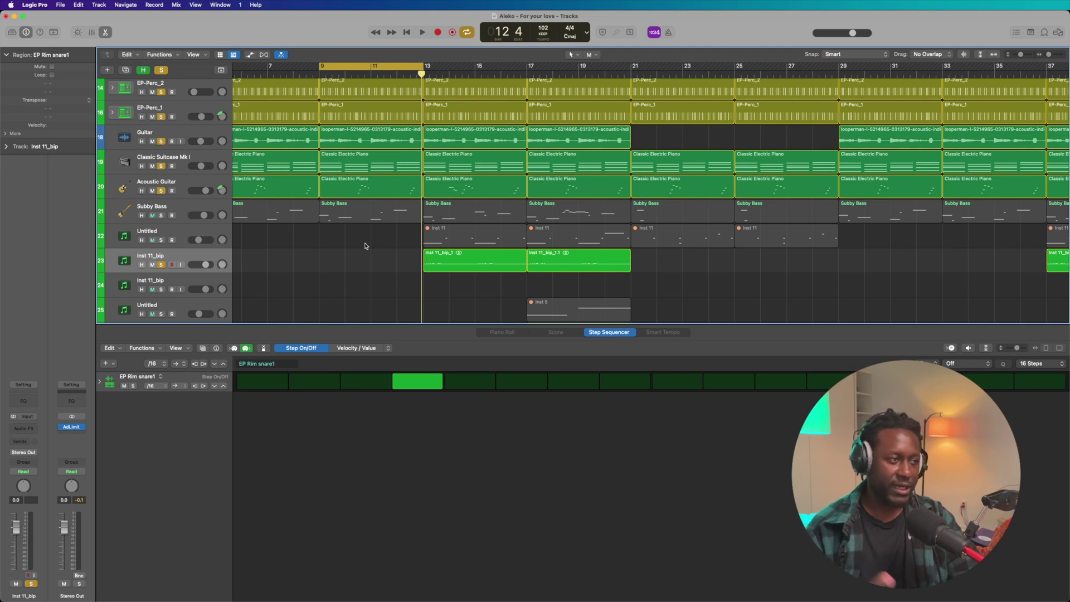
pyautogui.click(162, 218)
pyautogui.press('space')
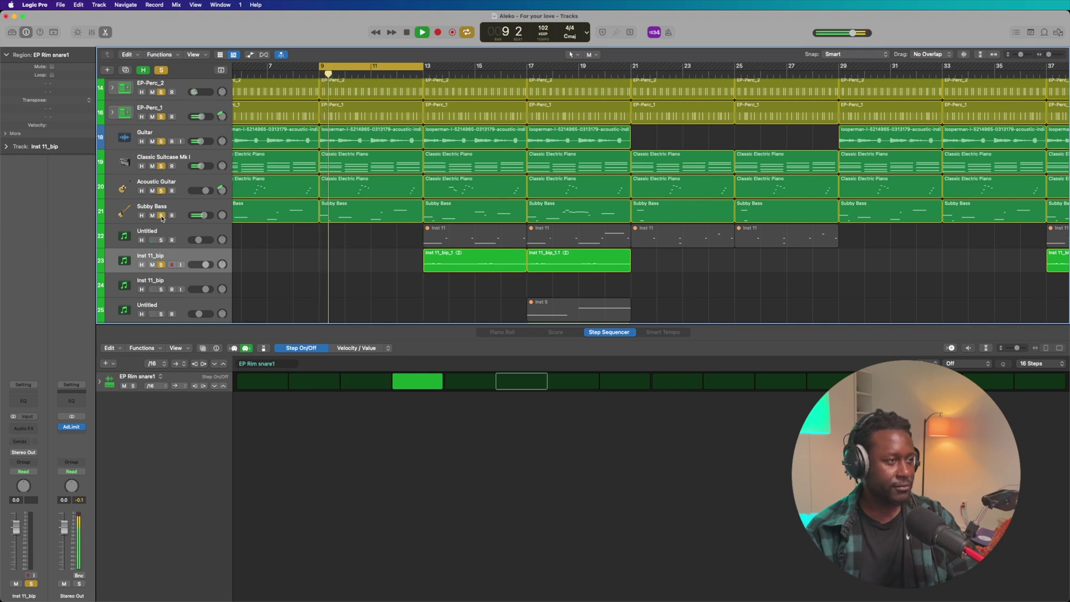
# Step: Show the Subby Bass region at bar 9 in the Piano Roll, examine its notes during playback, and stop
pyautogui.click(410, 206)
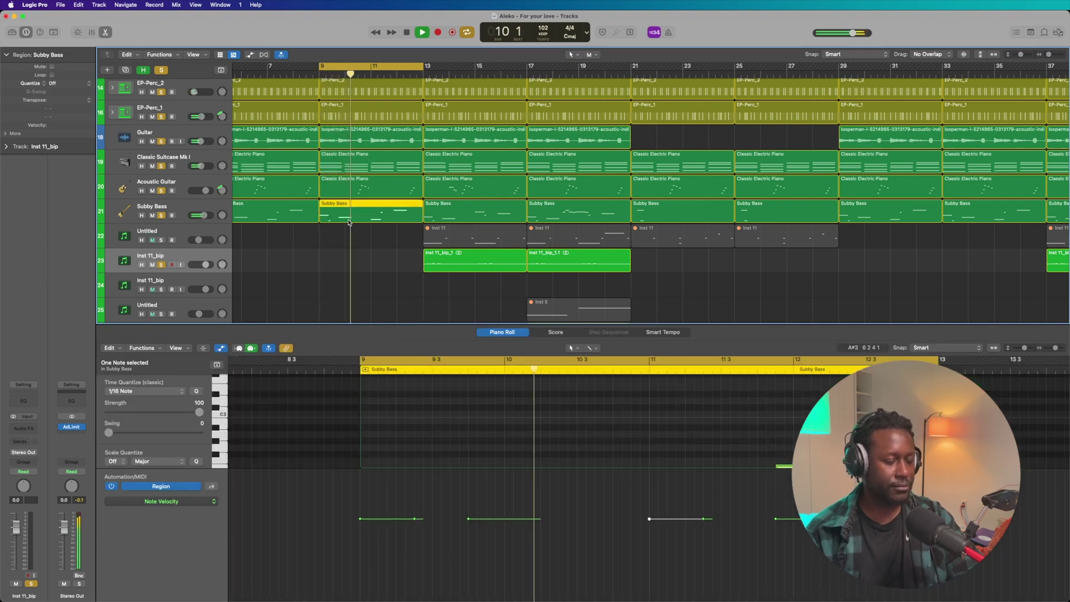
pyautogui.scroll(-5, 517, 397)
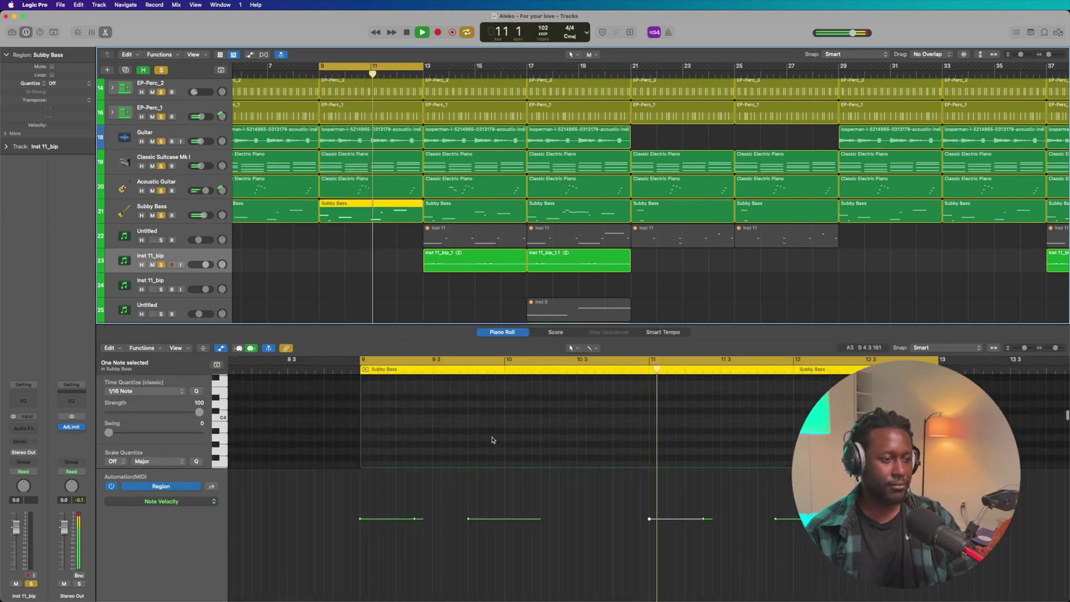
pyautogui.scroll(3, 493, 441)
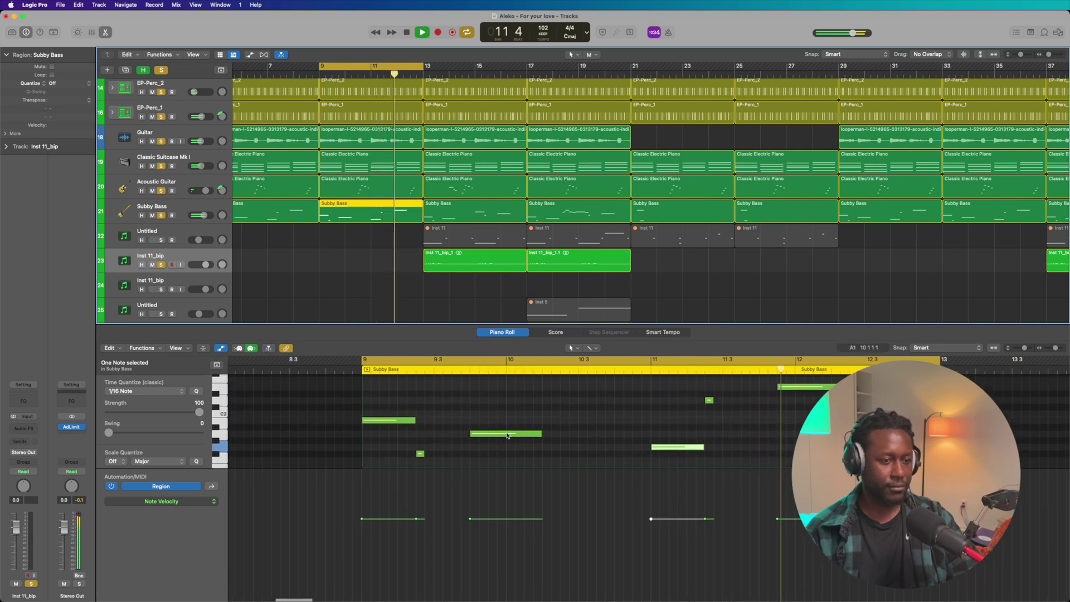
pyautogui.click(604, 425)
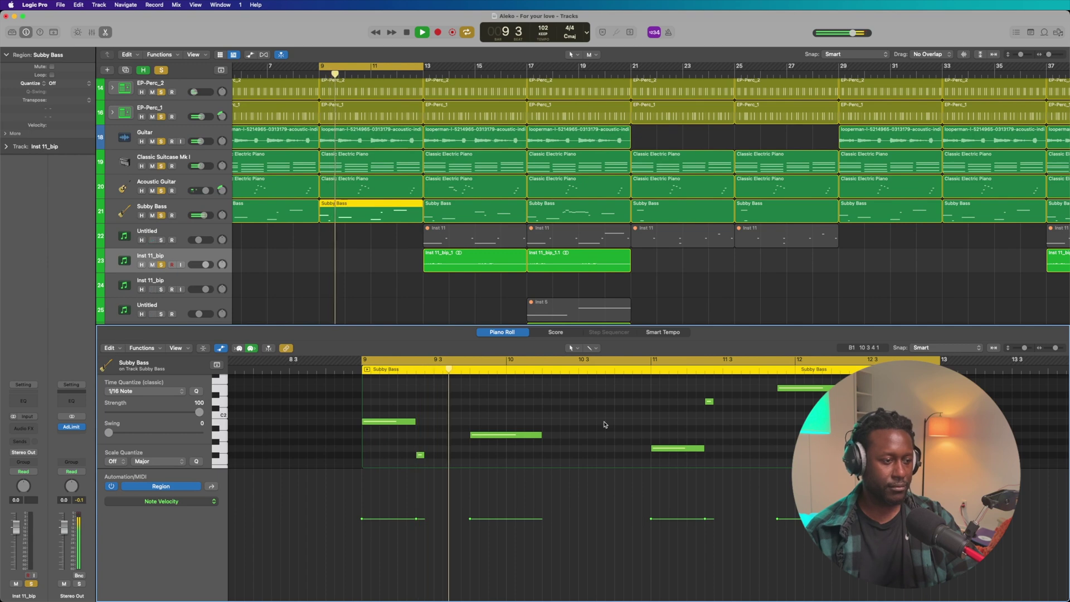
pyautogui.press('space')
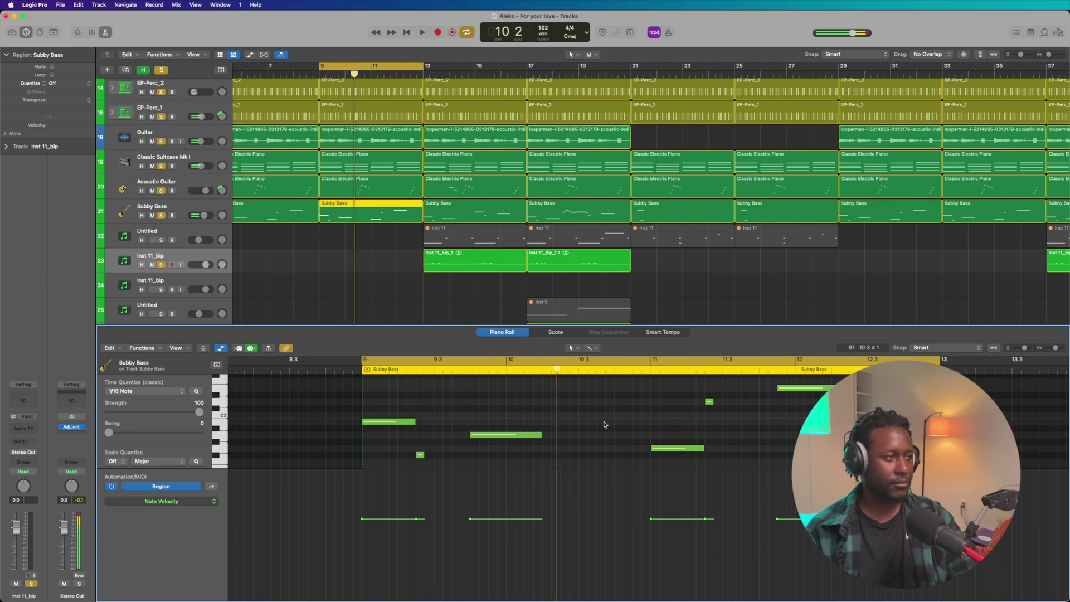
# Step: Open the Sampler instrument of the Subby Bass track and browse the Bass patches in the Library
pyautogui.click(162, 209)
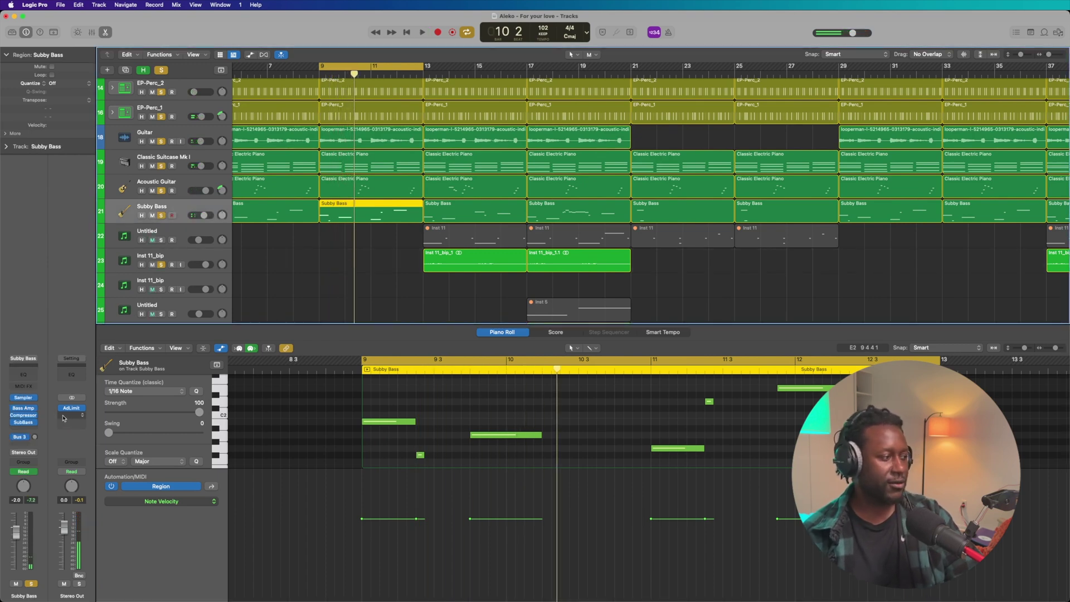
pyautogui.click(23, 397)
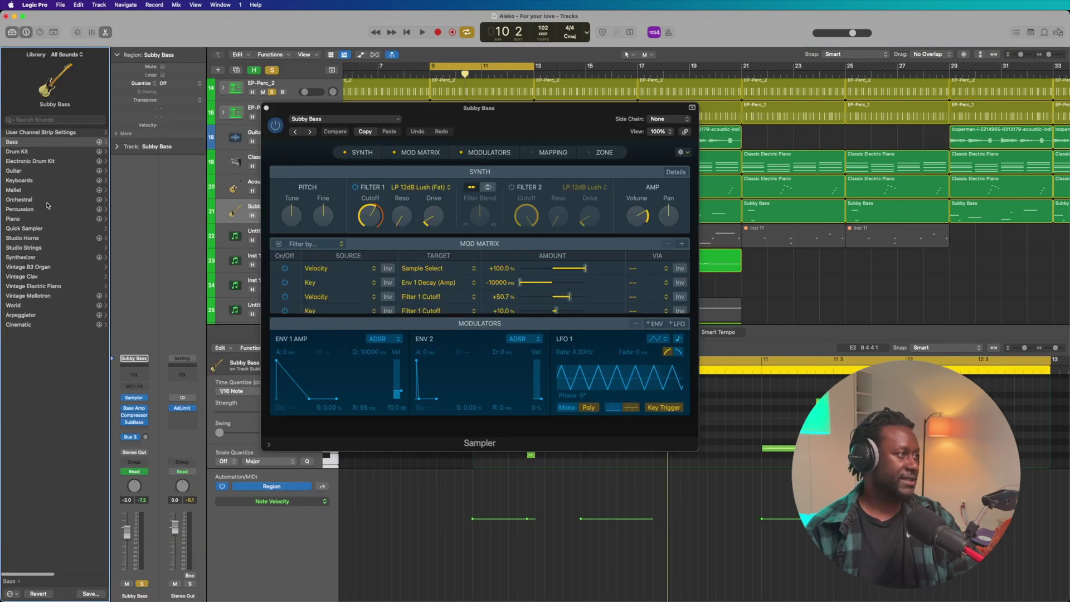
pyautogui.click(34, 143)
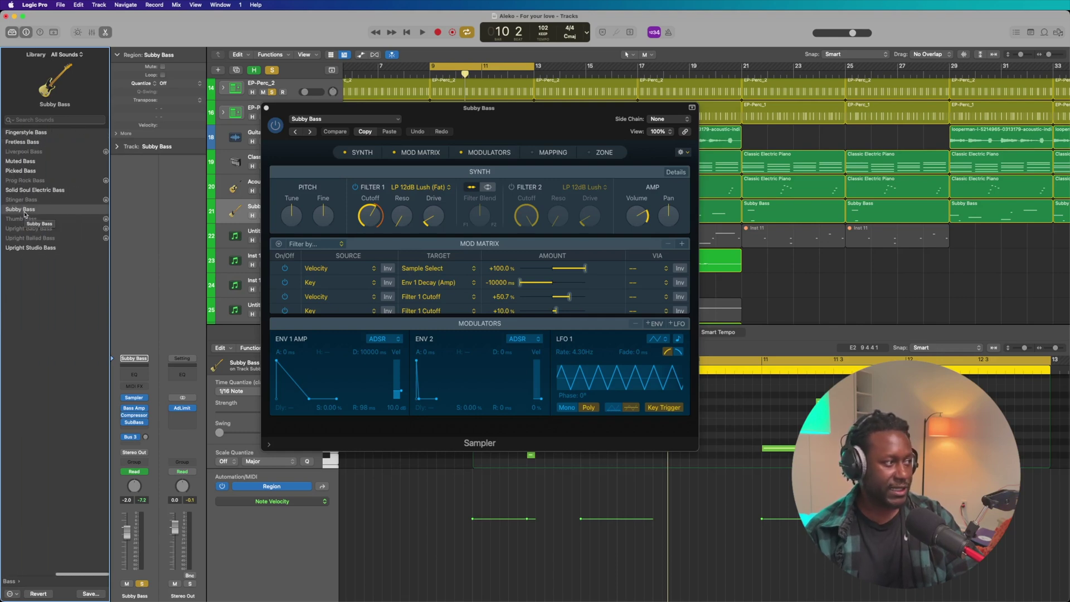
# Step: Show the Sampler's synth details, check the voice Mode choices while keeping Legato, and close the instrument
pyautogui.click(675, 172)
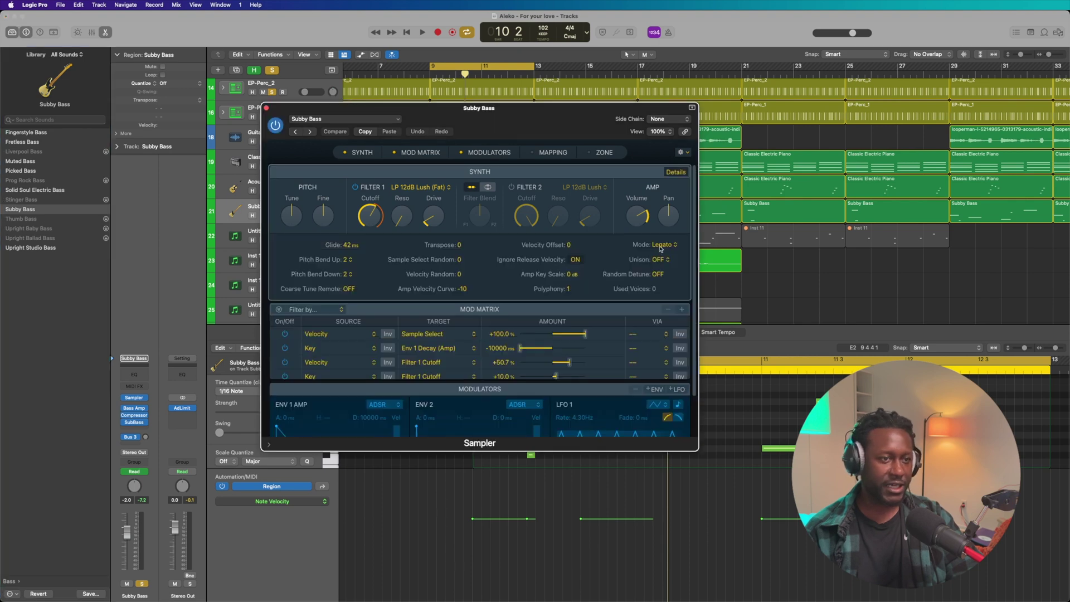
pyautogui.click(664, 246)
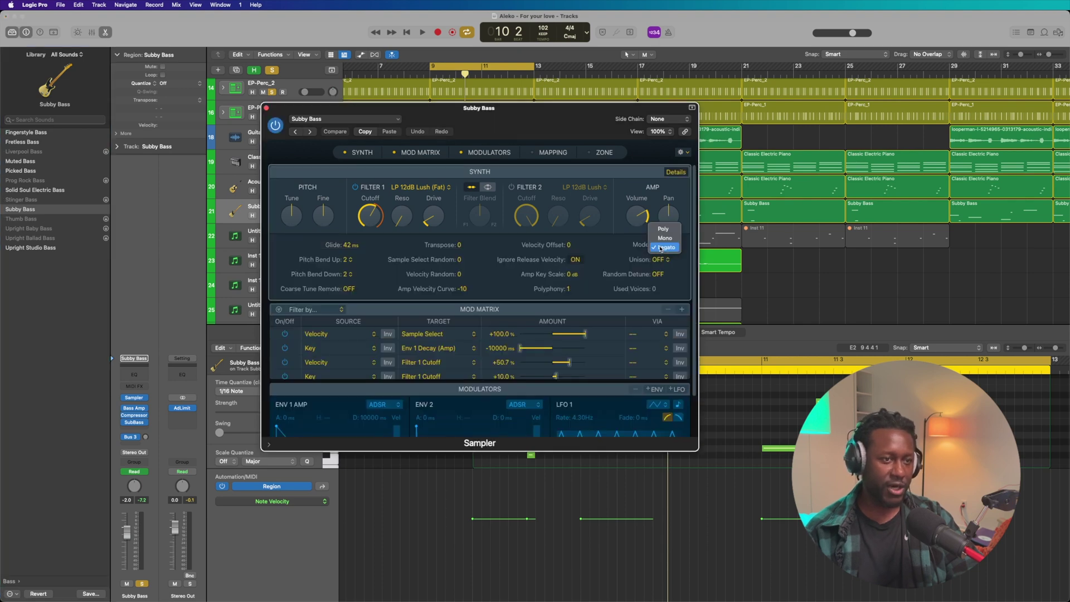
pyautogui.click(618, 250)
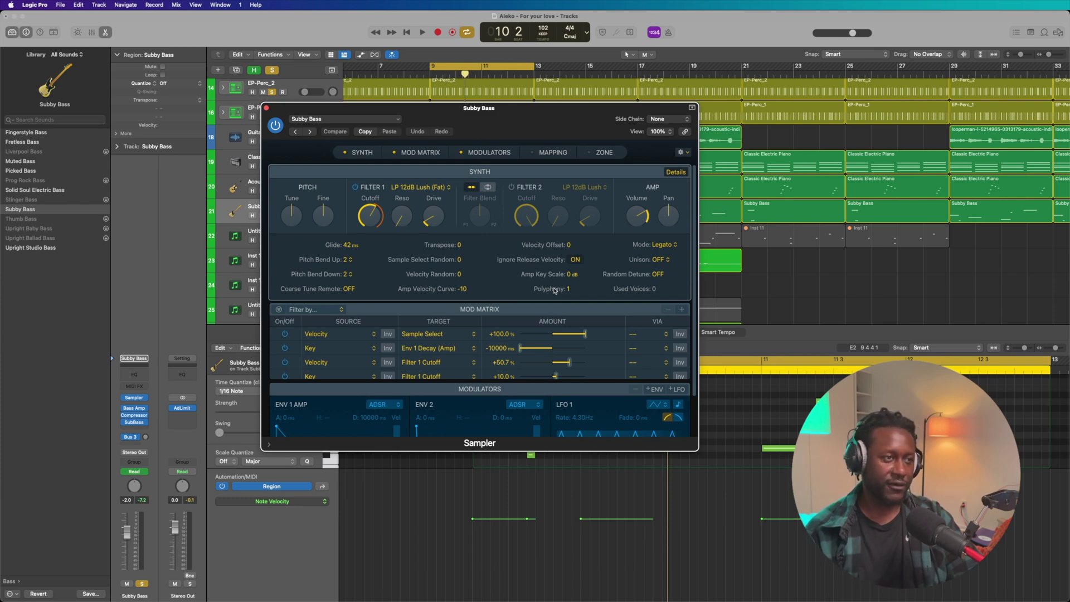
pyautogui.click(266, 108)
# Step: Set the cycle range to bars 17–21 and show the Subby Bass region at bar 17 in the Piano Roll
pyautogui.hscroll(3, 558, 170)
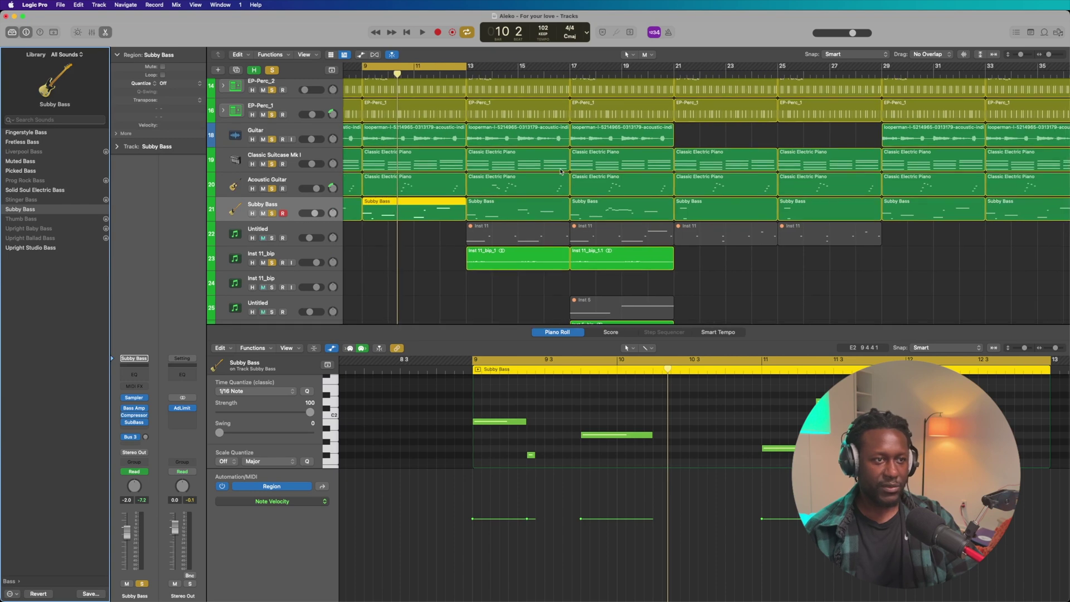
pyautogui.moveTo(569, 67); pyautogui.dragTo(673, 67)
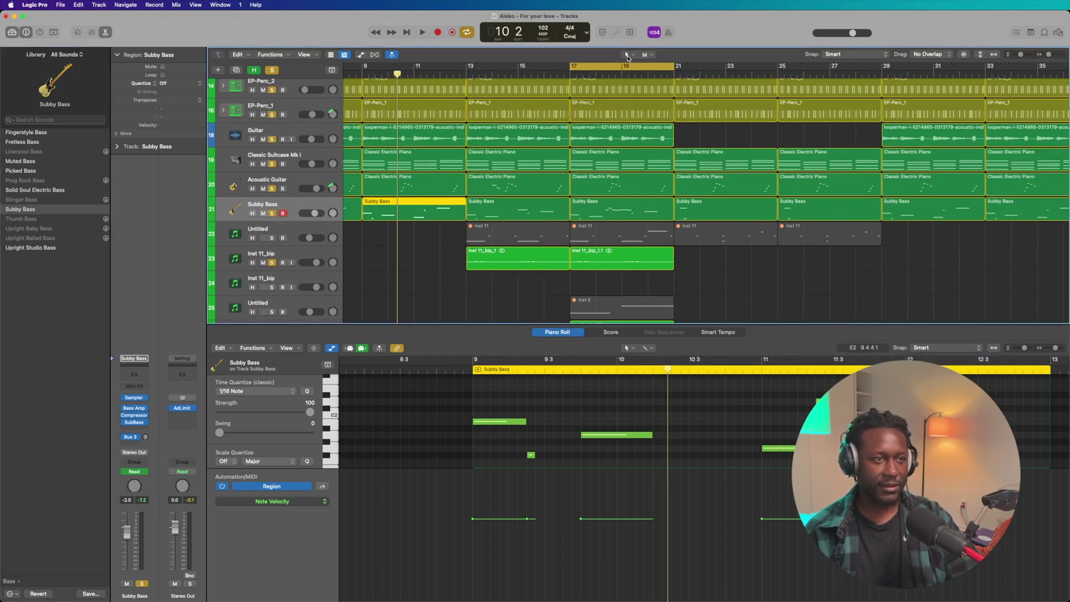
pyautogui.click(600, 217)
pyautogui.hscroll(3, 564, 450)
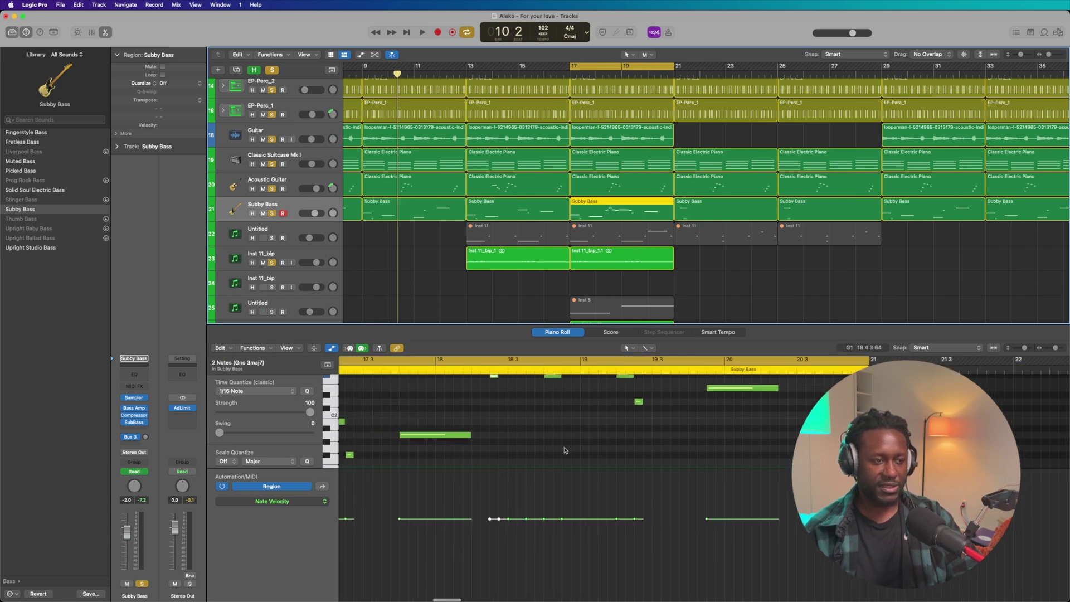
pyautogui.hscroll(-3, 565, 450)
pyautogui.scroll(2, 564, 450)
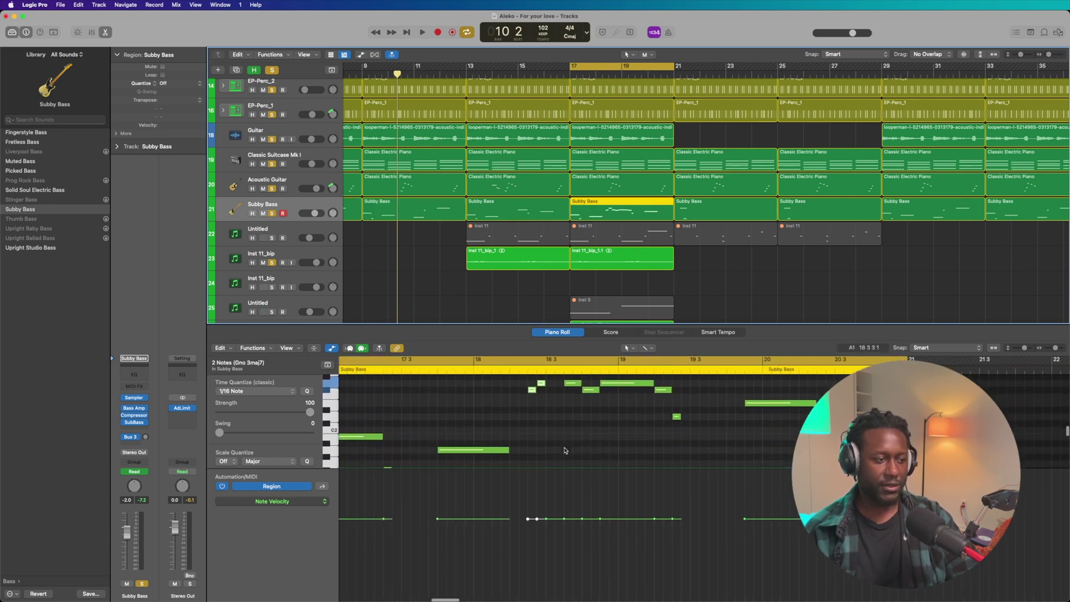
pyautogui.hscroll(-3, 564, 450)
pyautogui.scroll(-2, 565, 450)
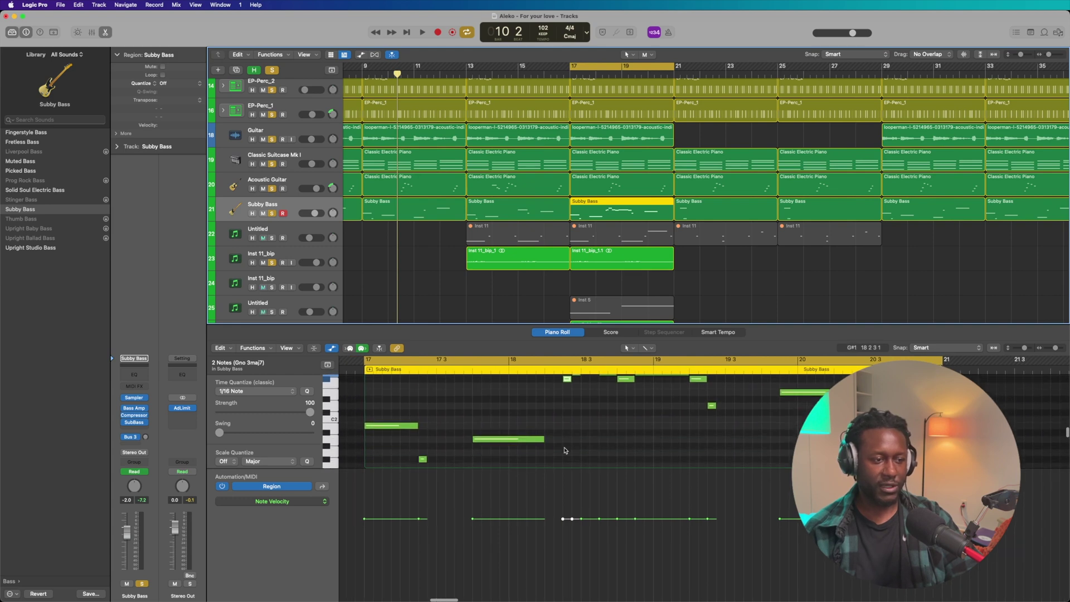
pyautogui.scroll(-1, 564, 450)
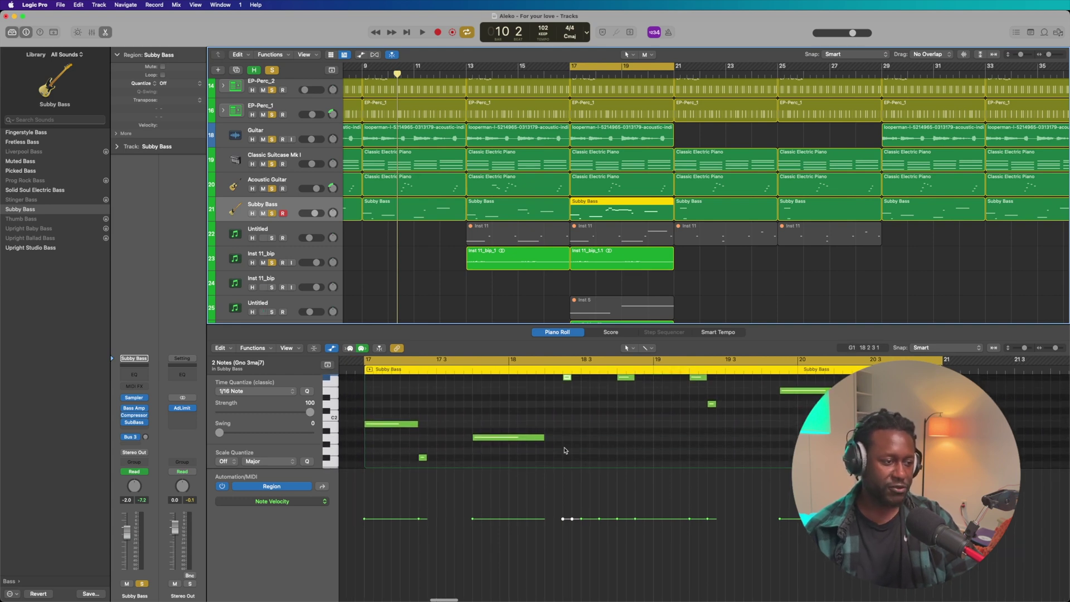
# Step: Play the cycled section from bar 17, examine the higher Subby Bass notes in the Piano Roll, and stop playback
pyautogui.press('space')
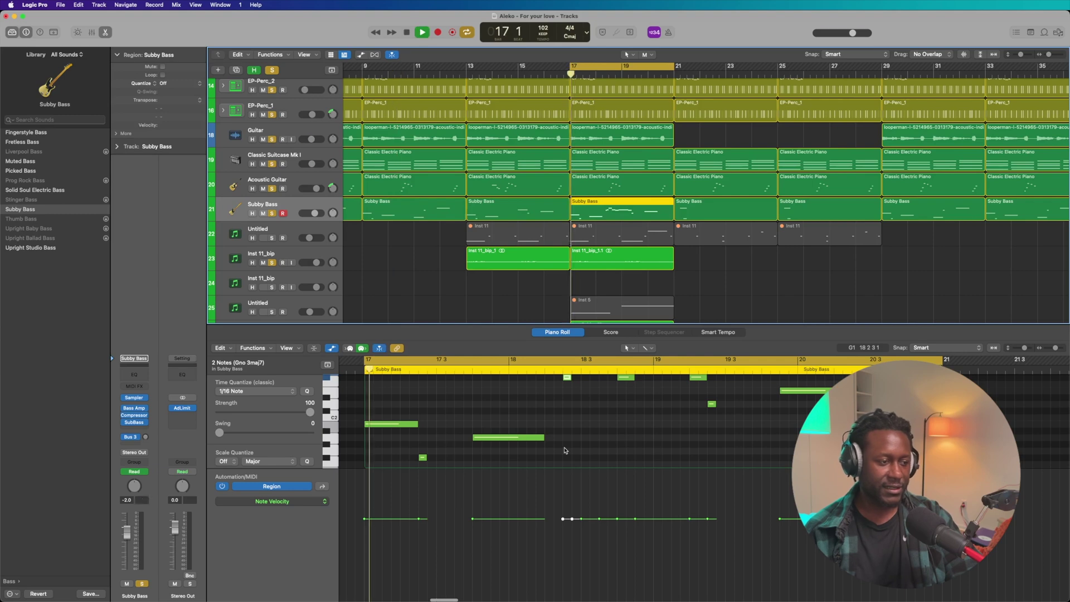
pyautogui.scroll(4, 565, 450)
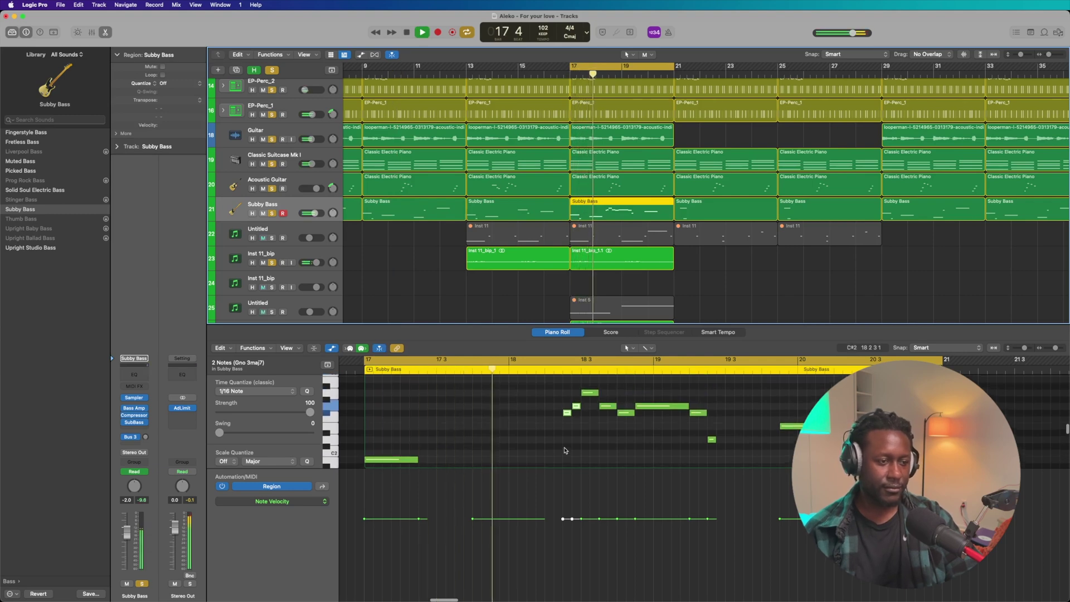
pyautogui.scroll(4, 564, 450)
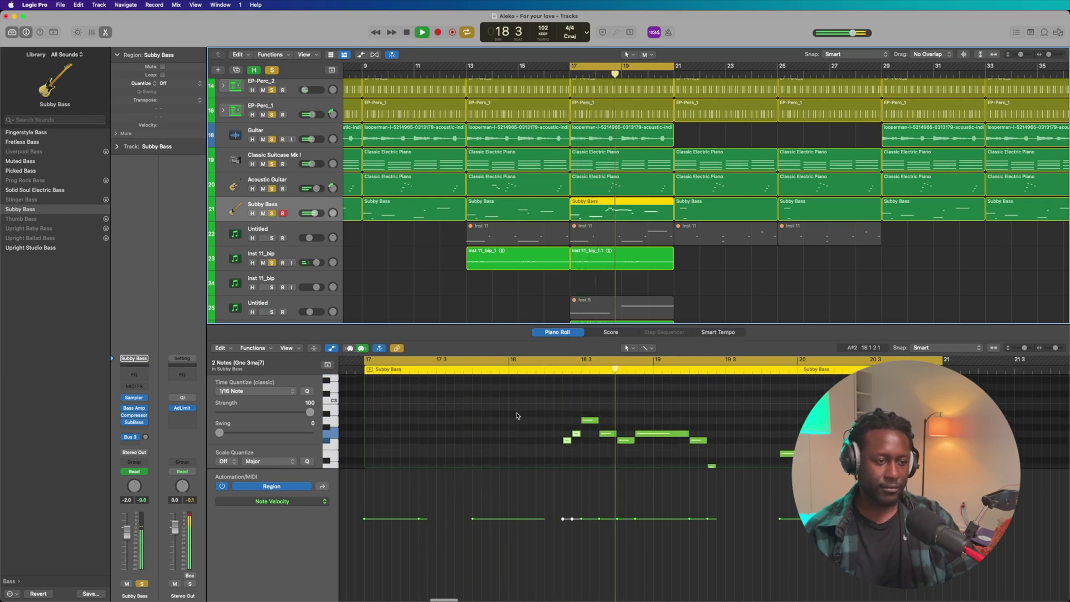
pyautogui.hscroll(3, 515, 414)
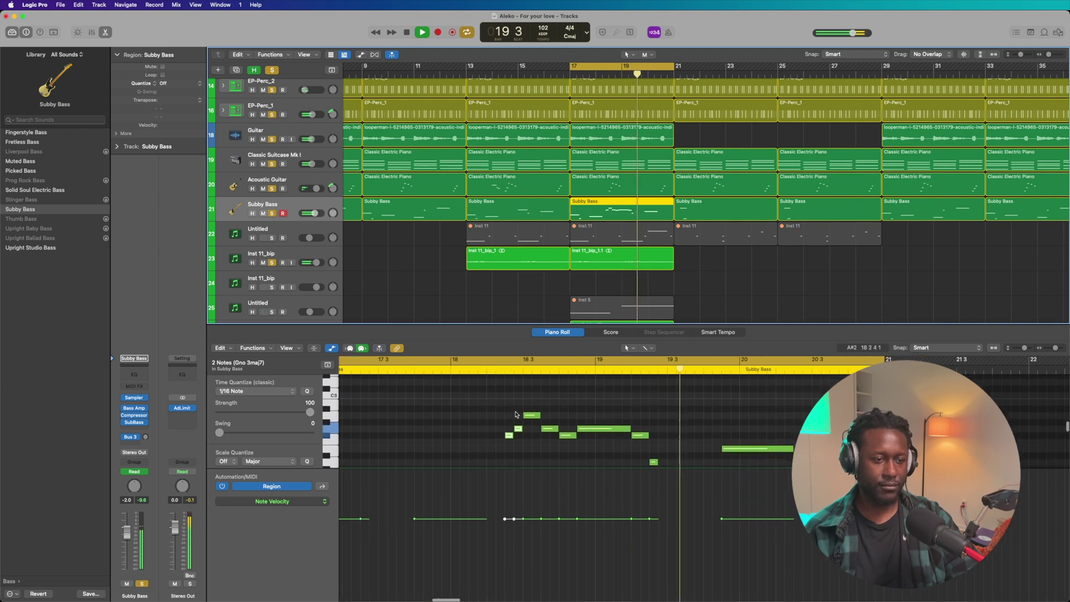
pyautogui.scroll(-3, 515, 414)
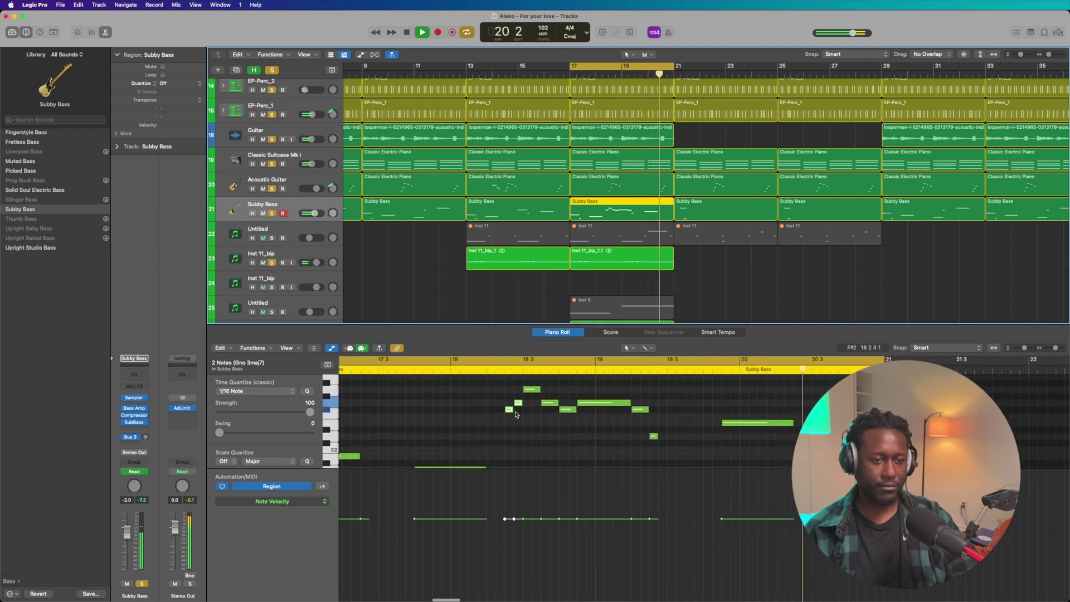
pyautogui.press('space')
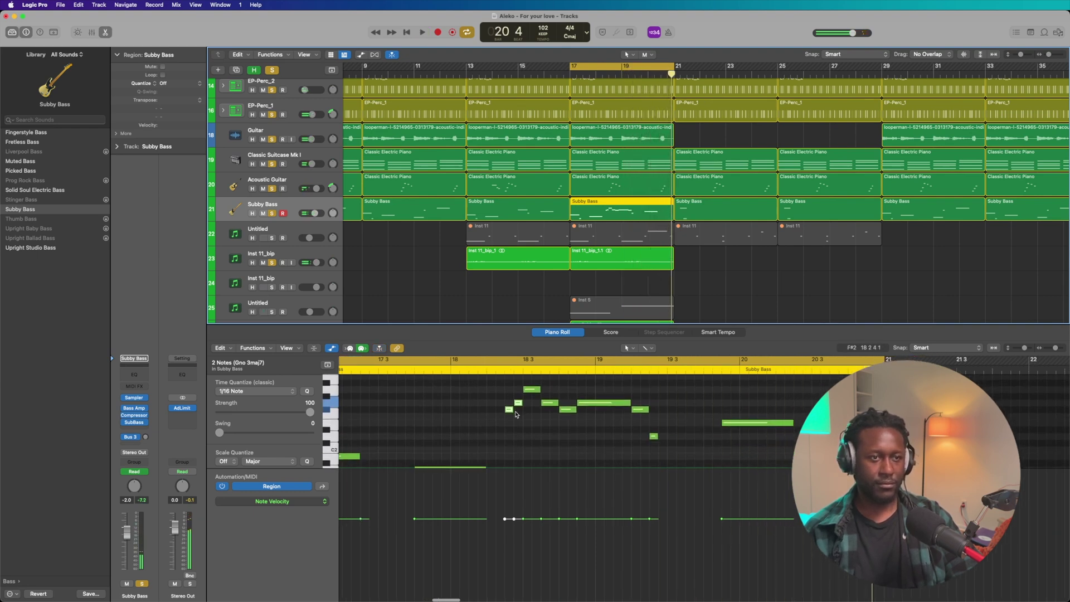
# Step: Fit the whole arrangement in the Tracks area and look over its lower tracks during full-mix playback
pyautogui.scroll(-5, 682, 169)
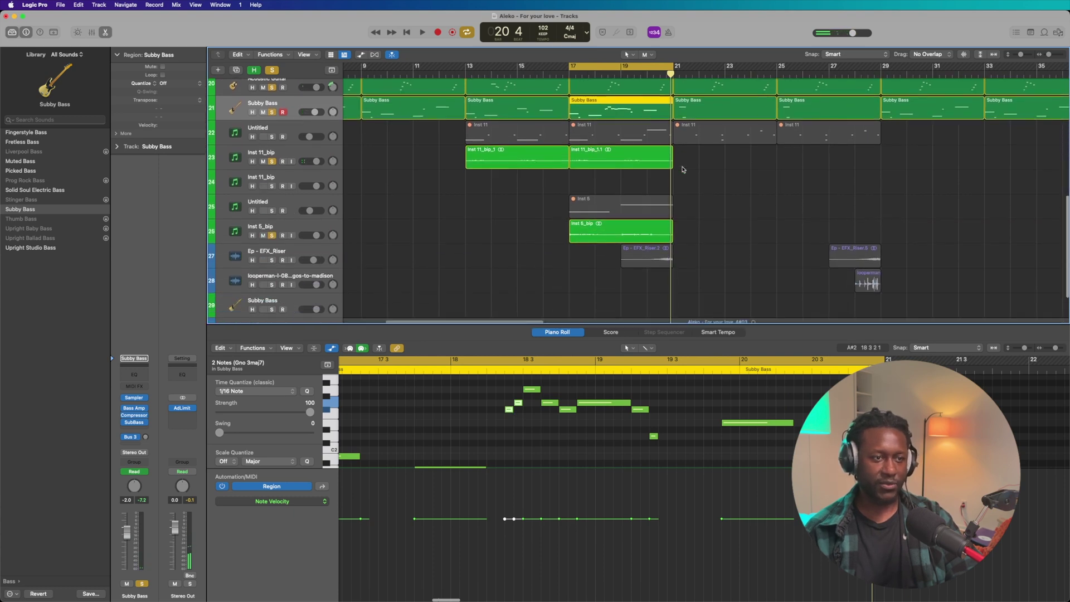
pyautogui.scroll(10, 682, 169)
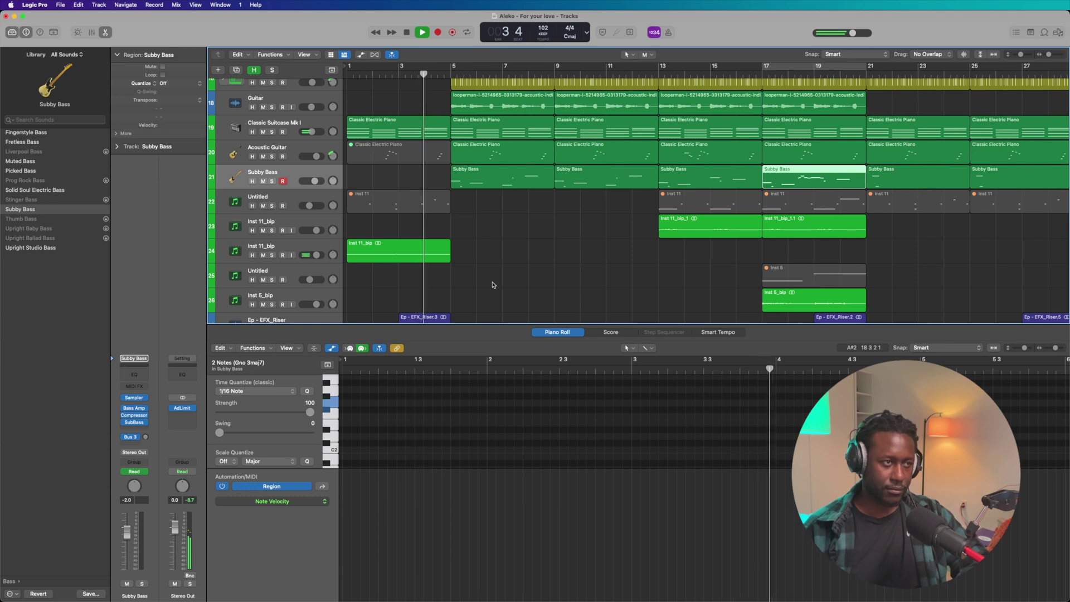
pyautogui.press('super+Left')
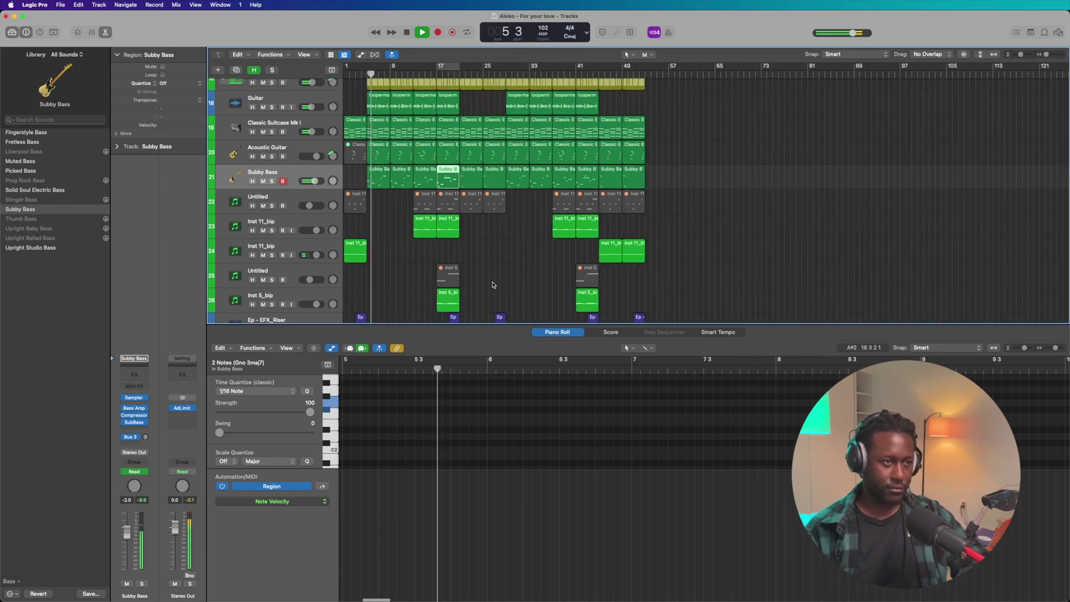
pyautogui.scroll(-5, 493, 285)
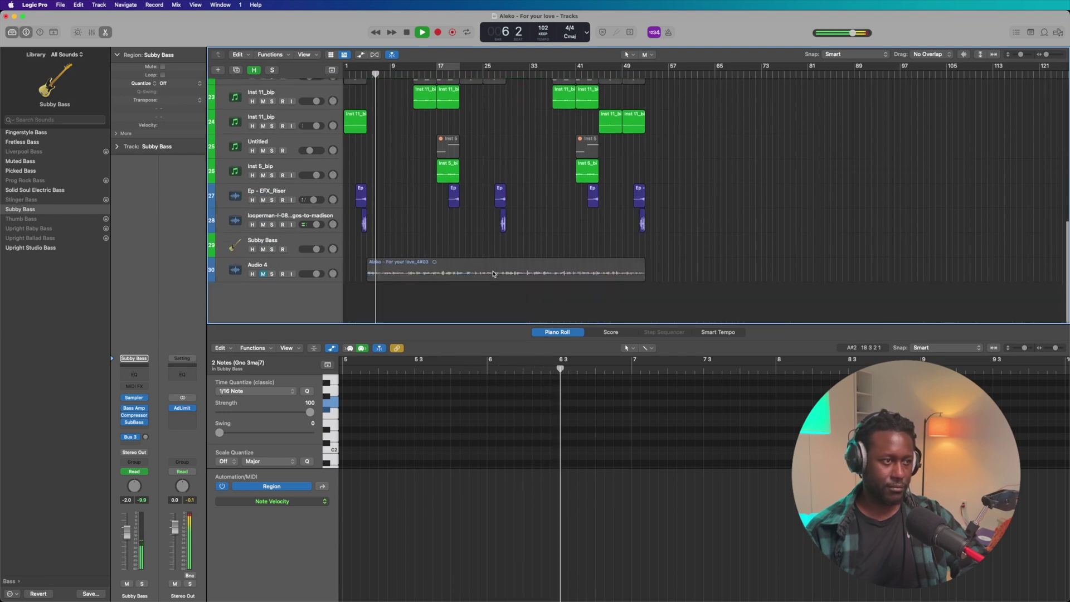
pyautogui.scroll(3, 493, 273)
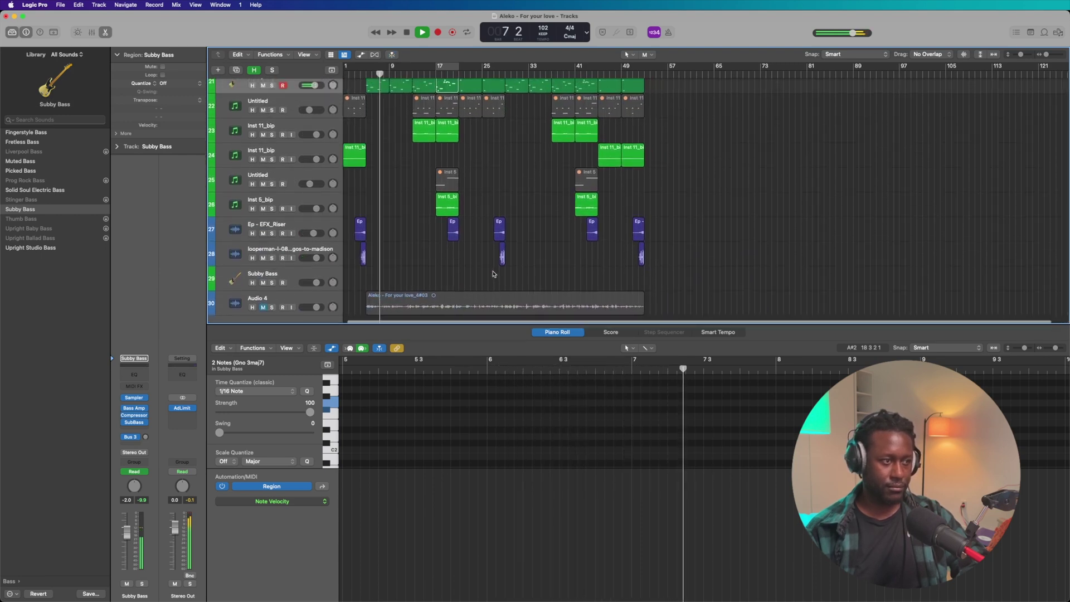
pyautogui.scroll(8, 492, 273)
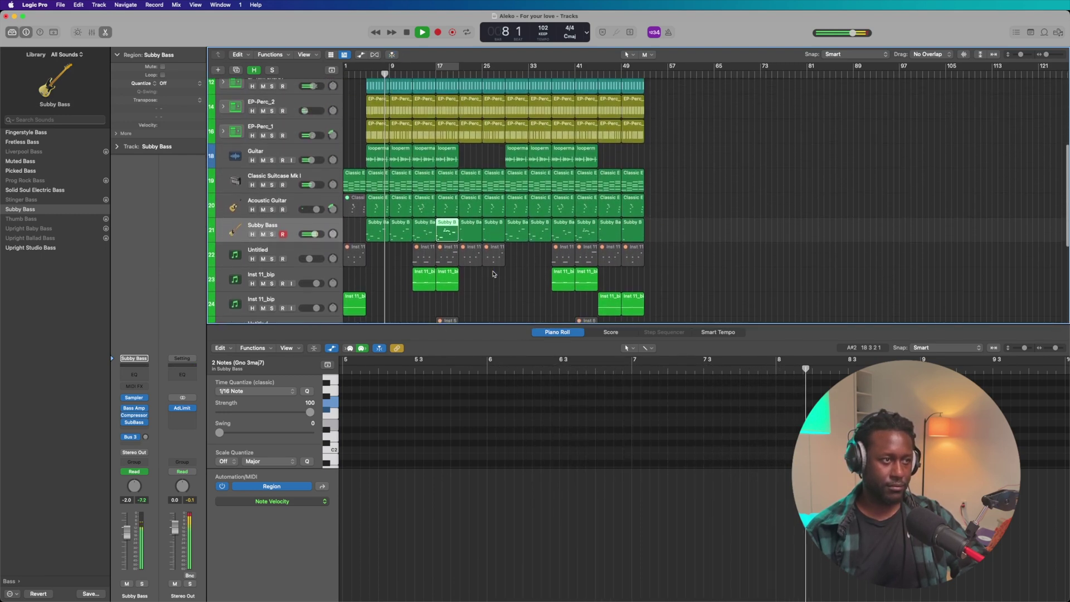
# Step: Delete the long muted audio region "Aleko - For your love_A#03" from the Audio 4 track
pyautogui.scroll(-10, 493, 274)
pyautogui.scroll(-1, 493, 273)
pyautogui.click(427, 277)
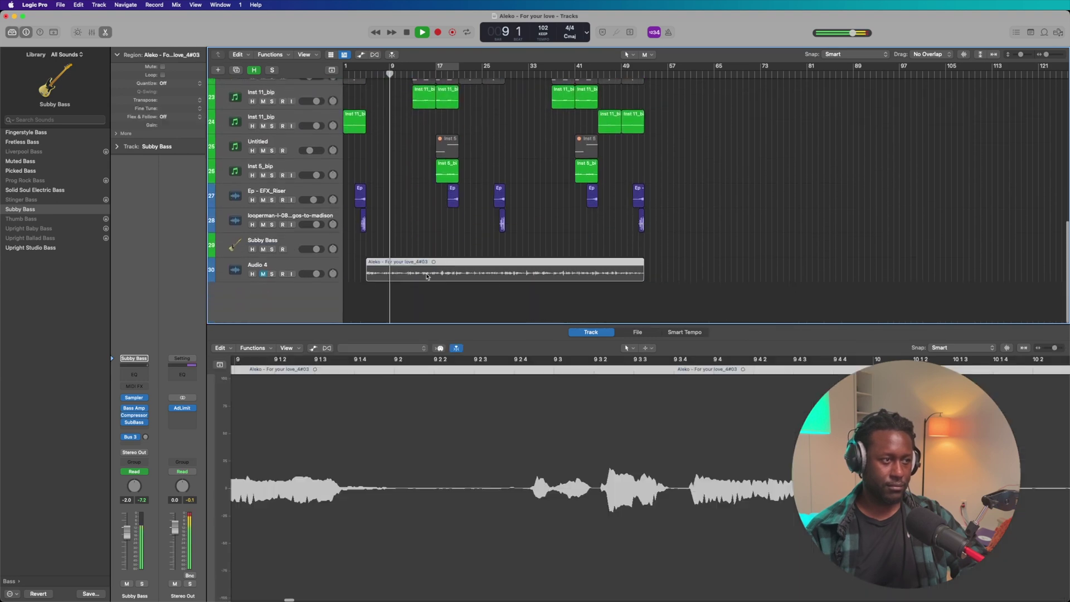
pyautogui.press('Delete')
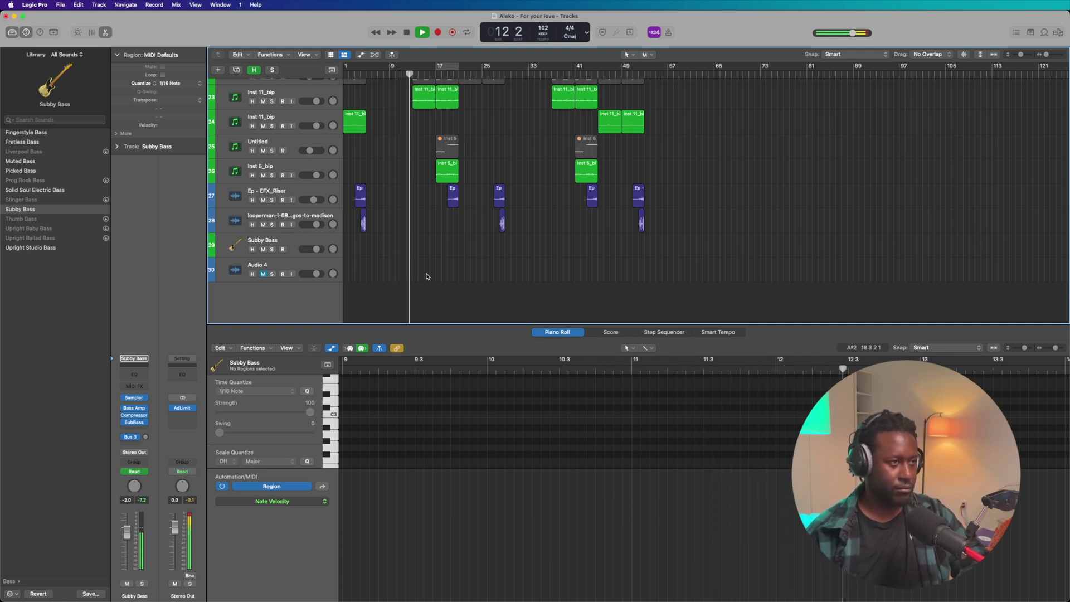
# Step: Examine the full arrangement from the kick and percussion tracks to the bass and effects while the song plays
pyautogui.scroll(10, 426, 277)
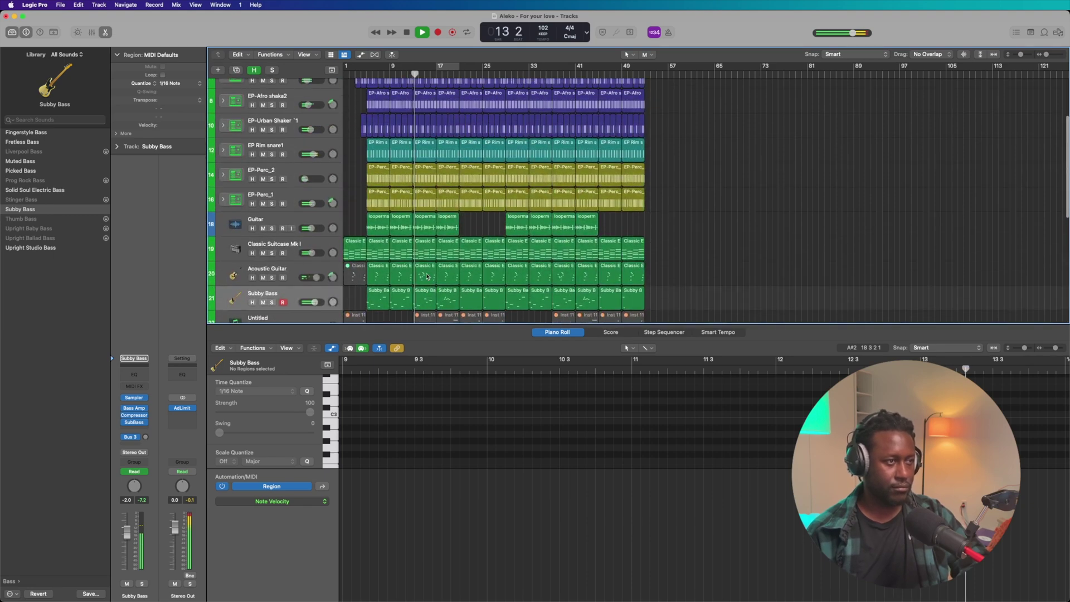
pyautogui.scroll(2, 427, 276)
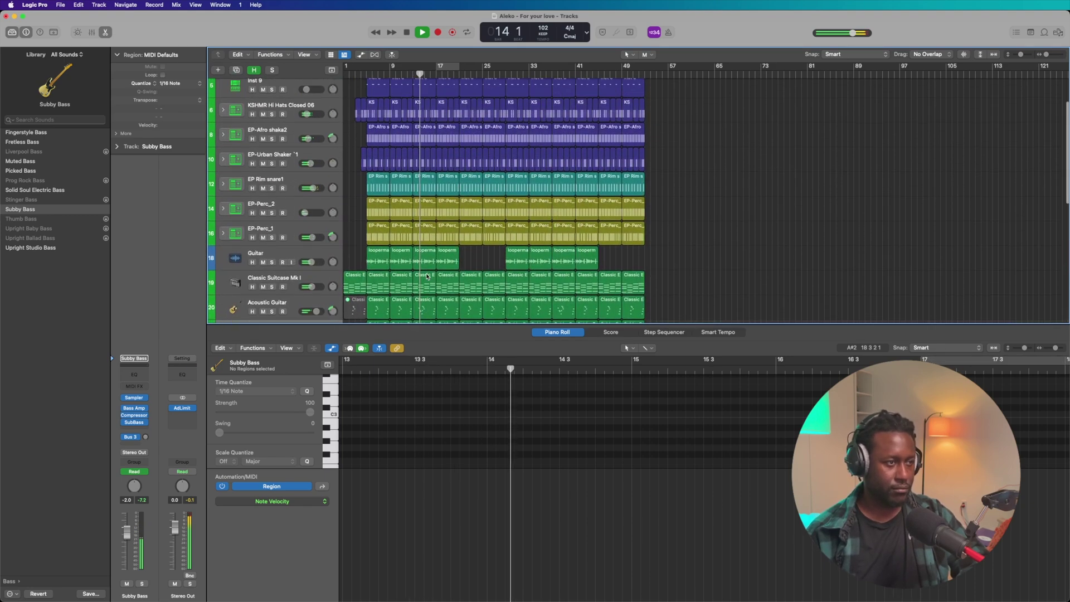
pyautogui.scroll(-1, 427, 276)
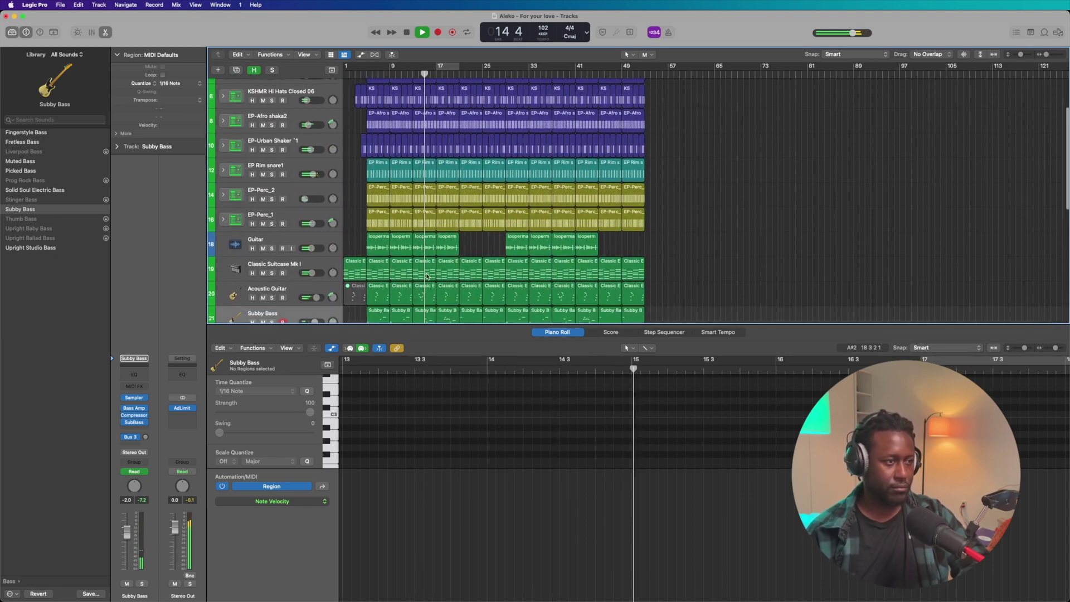
pyautogui.scroll(-1, 426, 276)
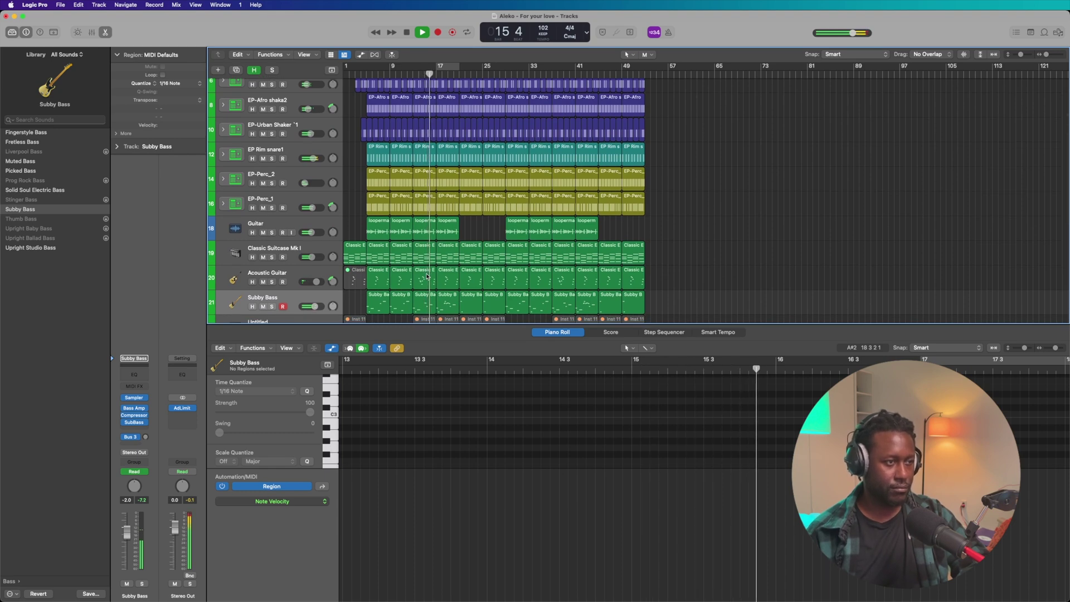
pyautogui.scroll(-5, 426, 276)
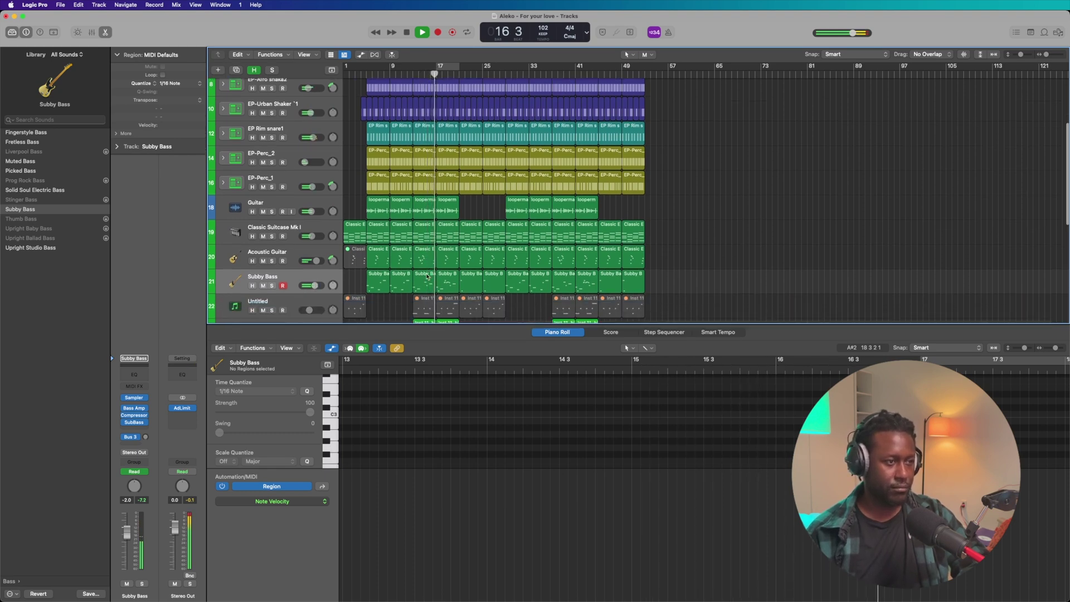
pyautogui.scroll(-8, 427, 276)
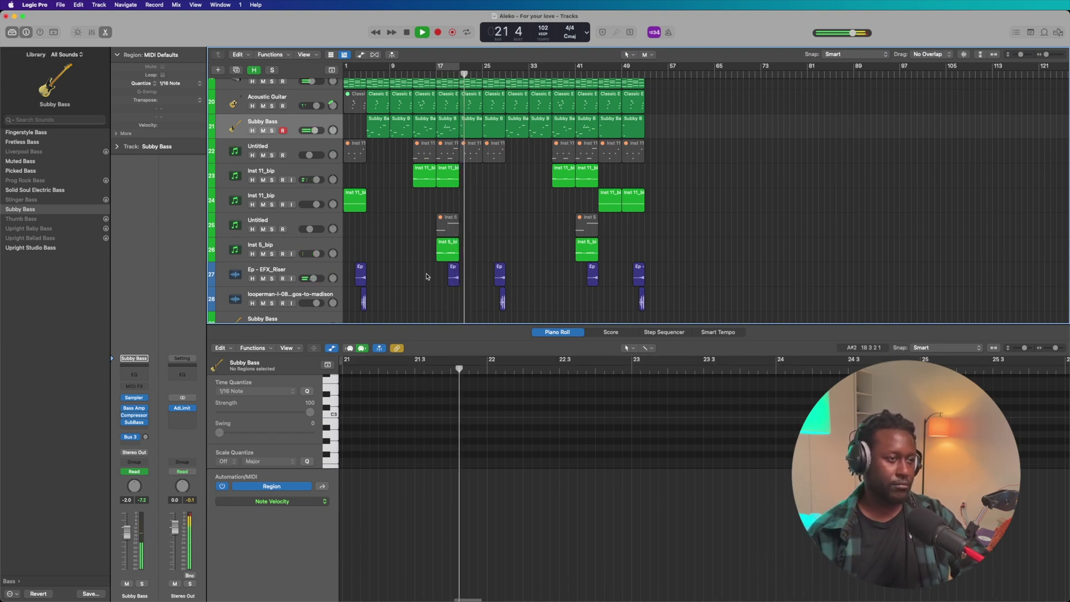
pyautogui.scroll(10, 427, 276)
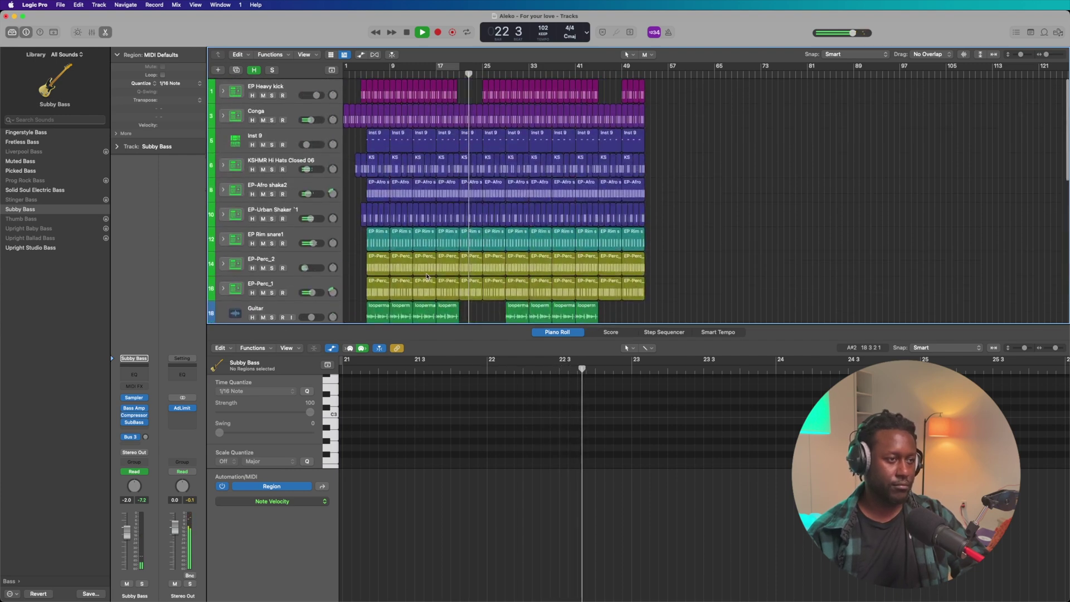
pyautogui.scroll(-5, 426, 276)
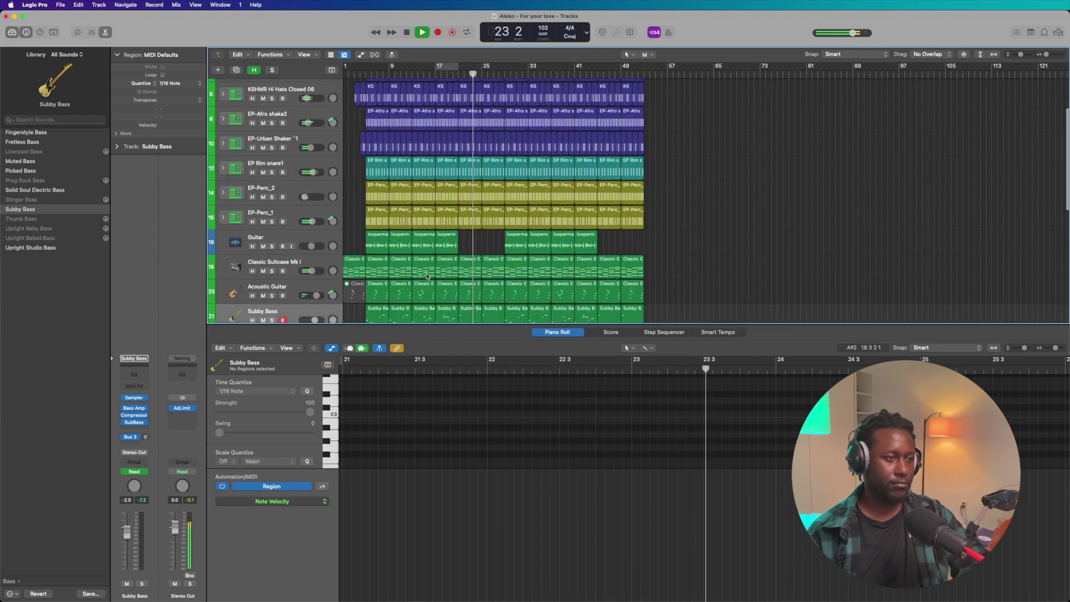
pyautogui.scroll(-2, 427, 277)
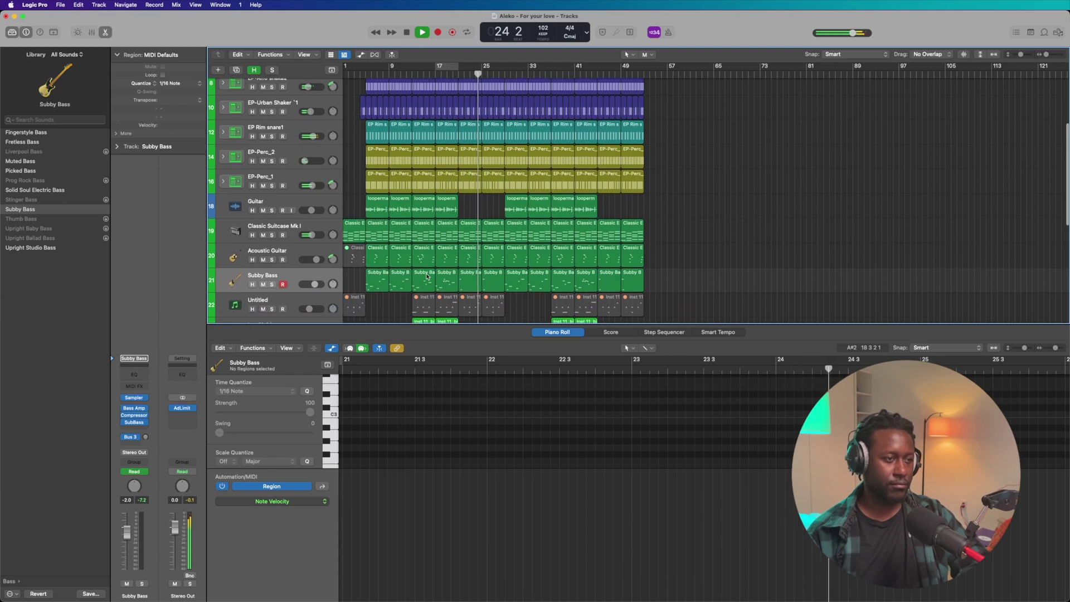